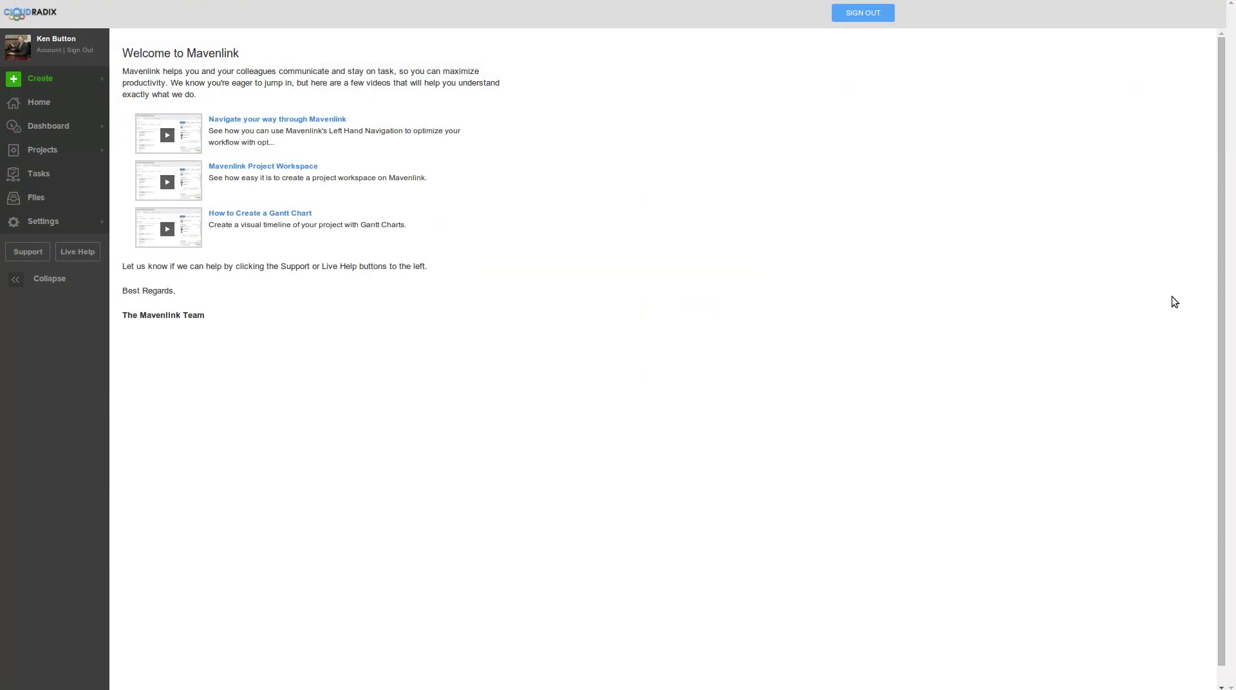
Start a new project named Client Name with a due date of Sep 30, 2014.
mouse_move(76, 79)
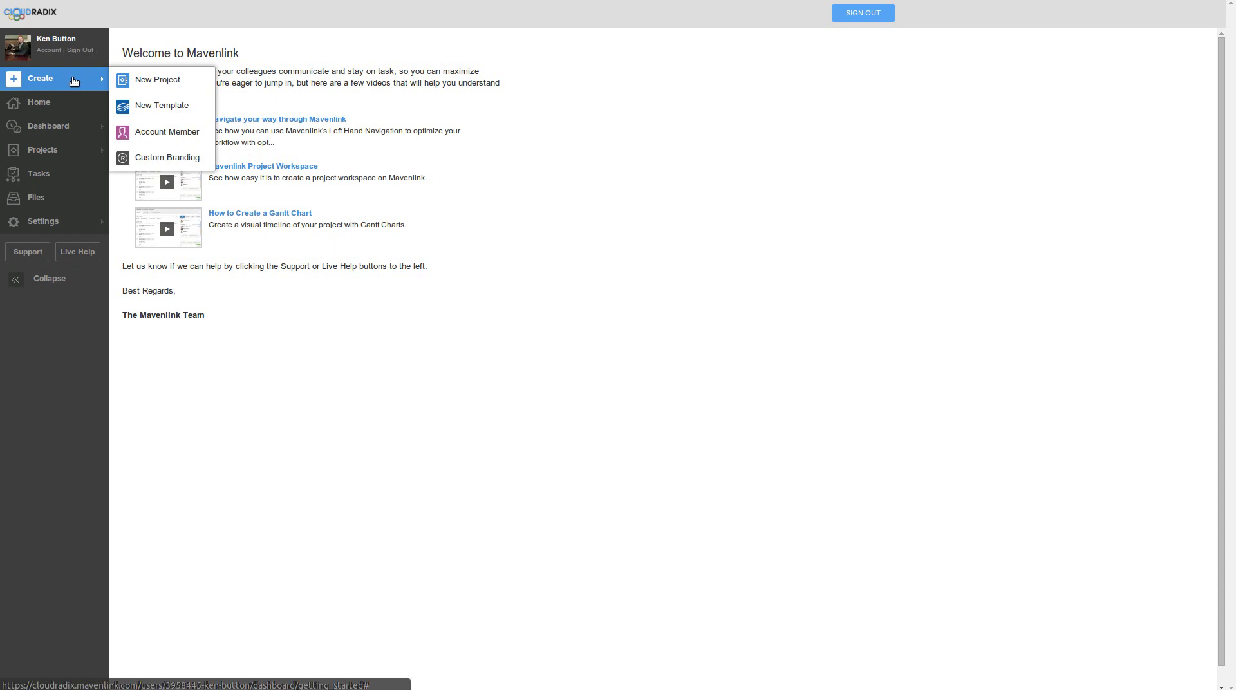
click(154, 80)
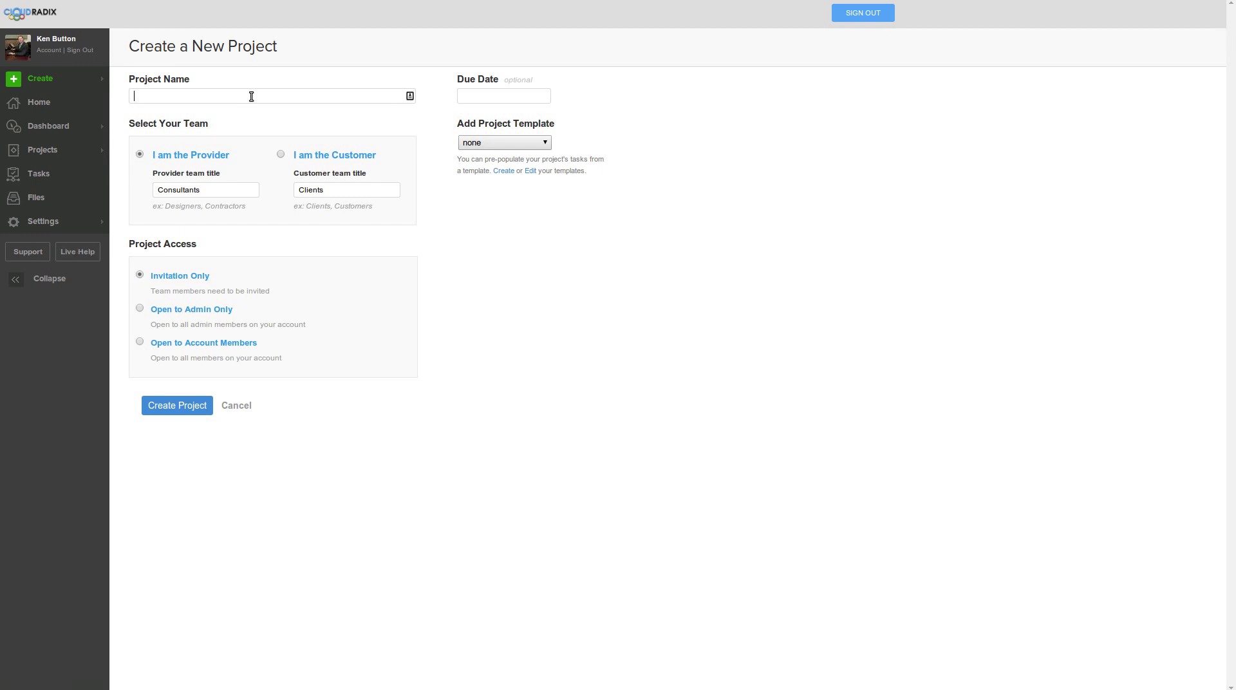
text(Client Name)
key(F11)
click(547, 93)
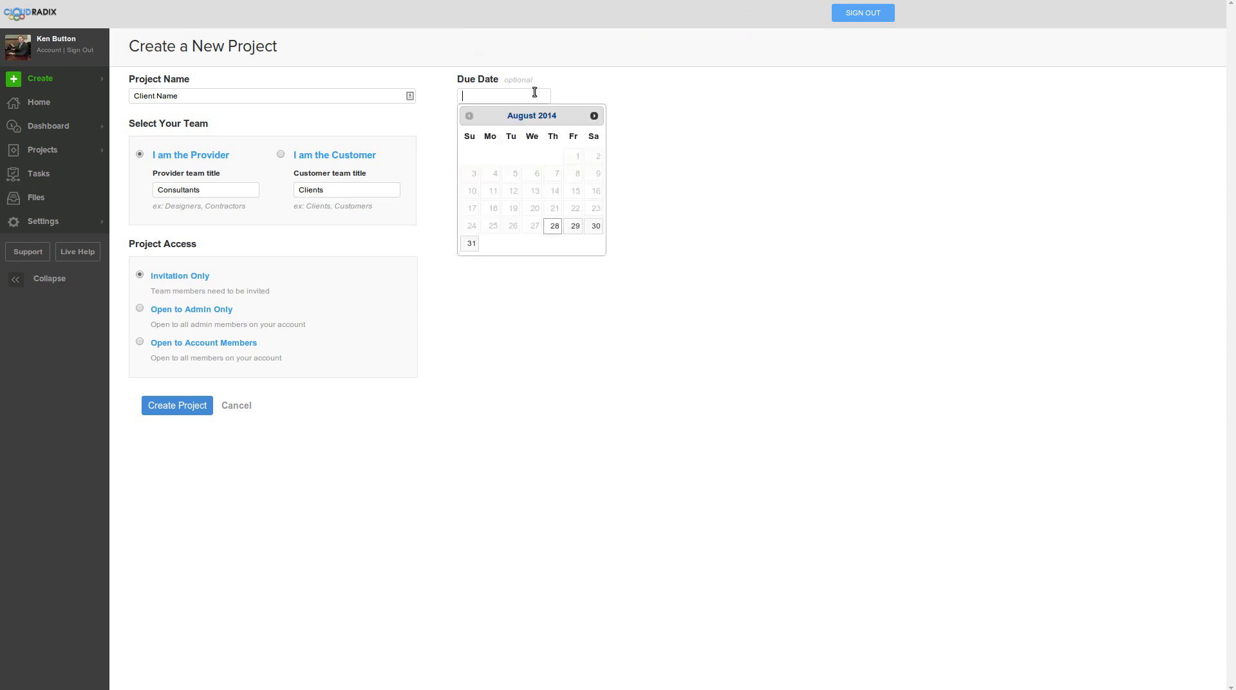
click(594, 115)
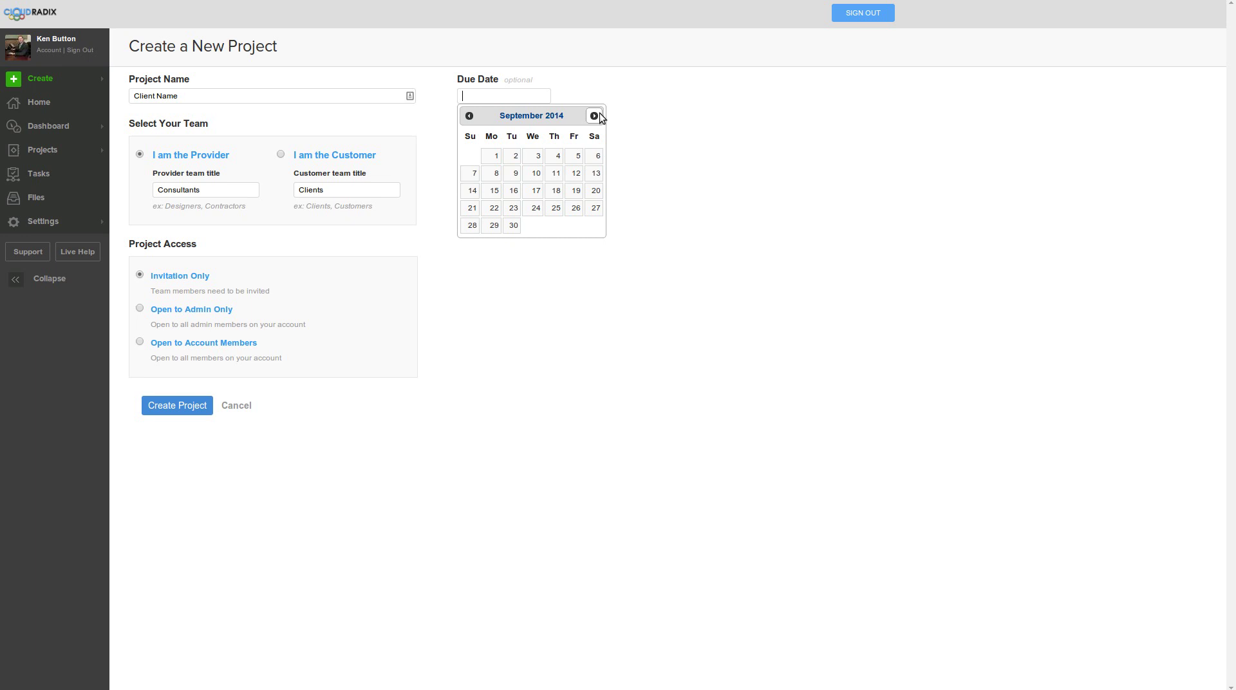
click(512, 225)
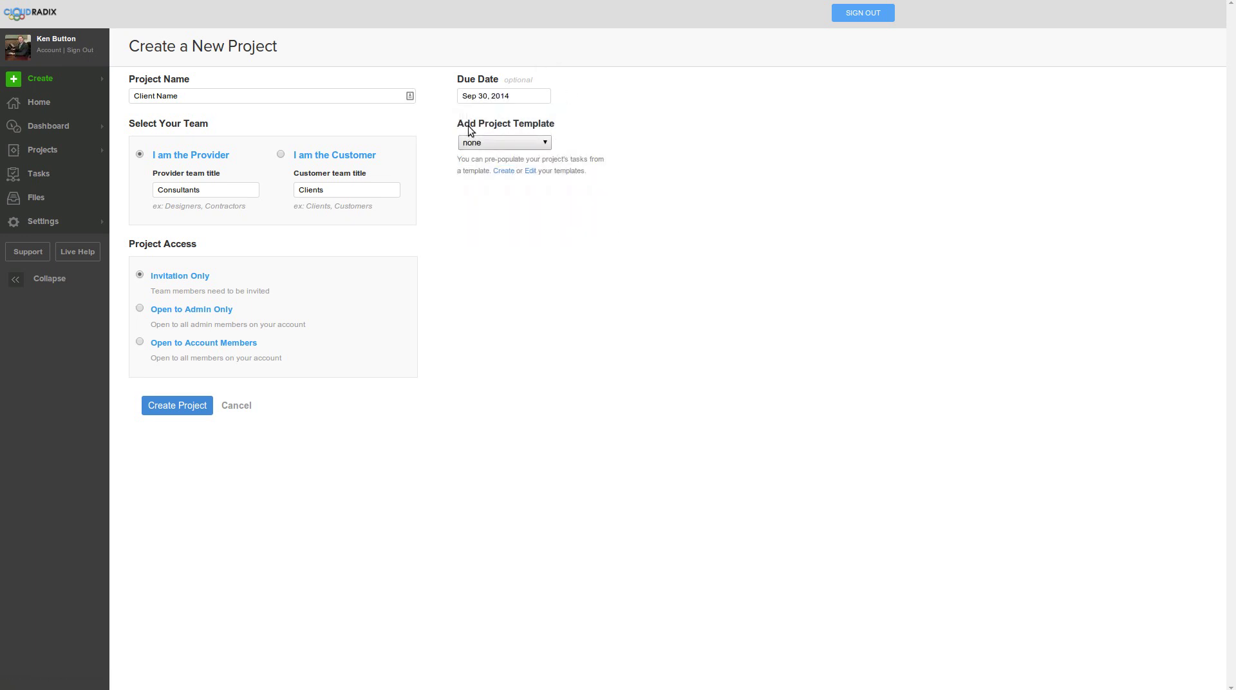
Set the provider team title to Cloud Radix and the project access to Open to Account Members.
click(212, 187)
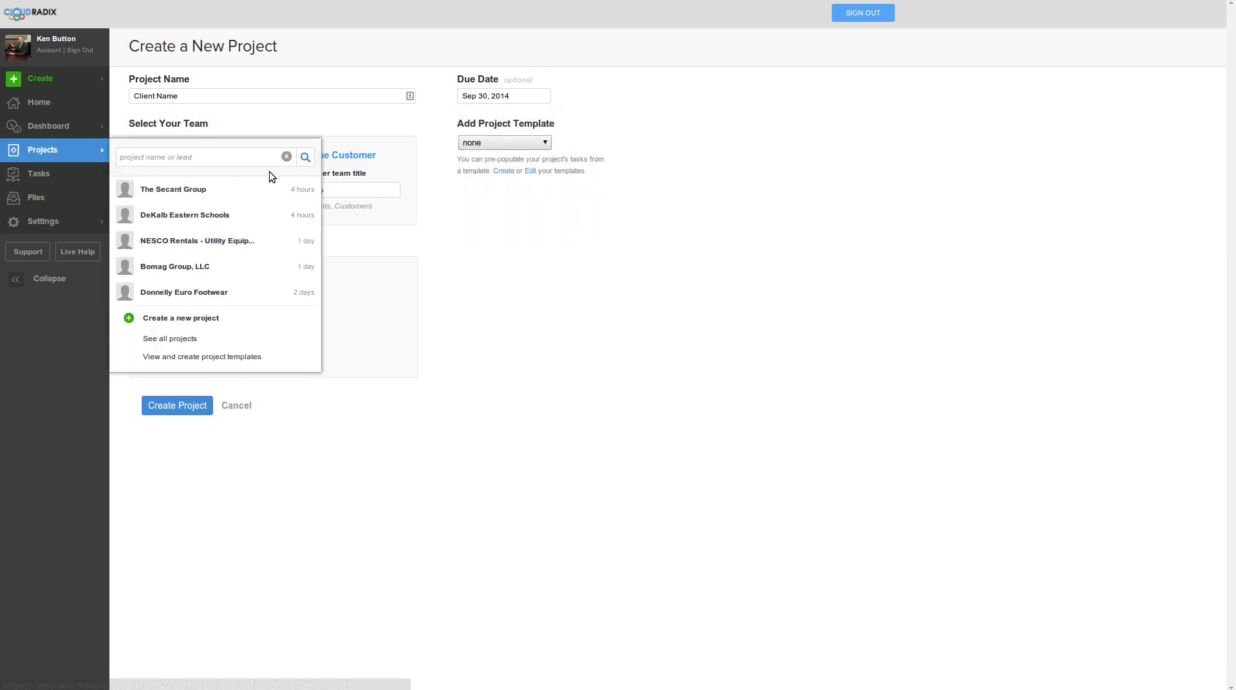
drag(222, 192, 149, 191)
text(Cloud Radix)
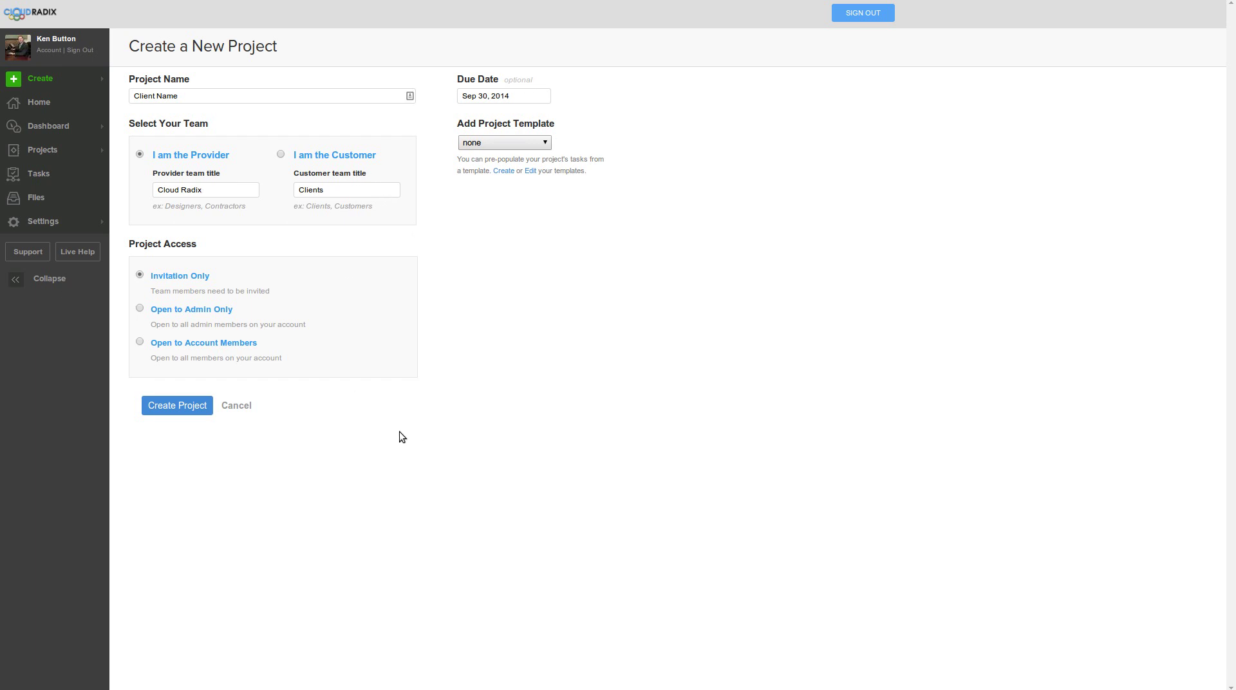
click(140, 342)
Apply the New Website Project template and create the project.
click(530, 143)
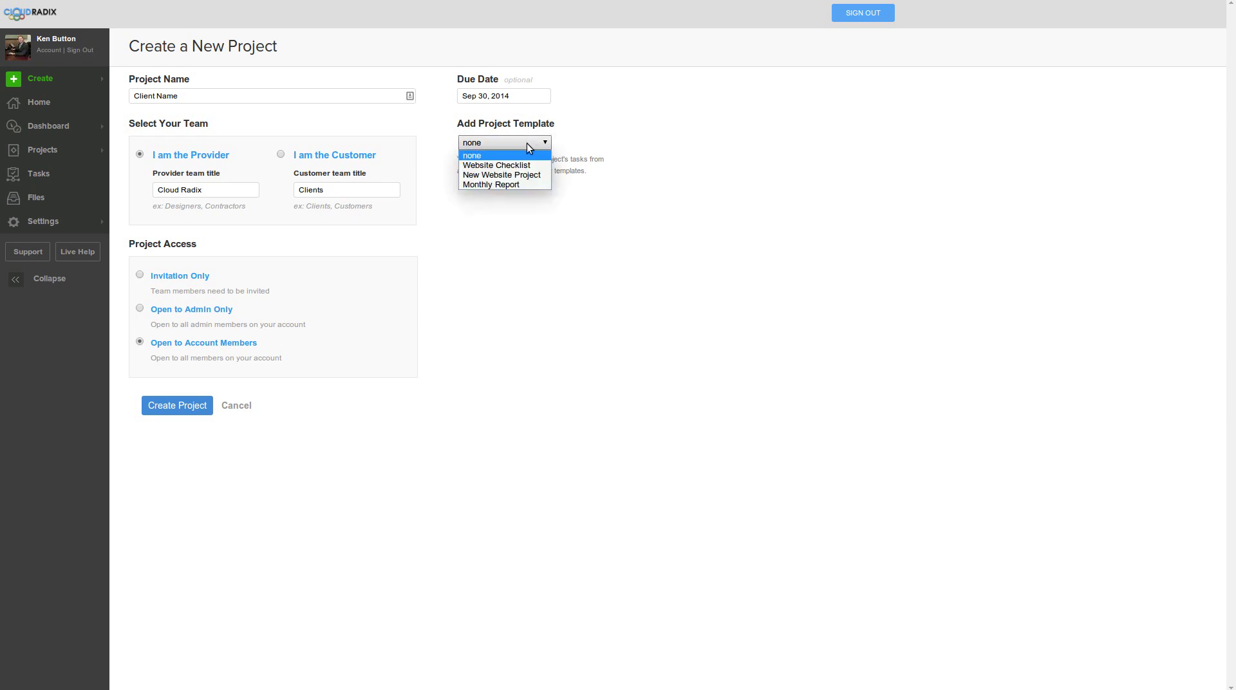
click(527, 176)
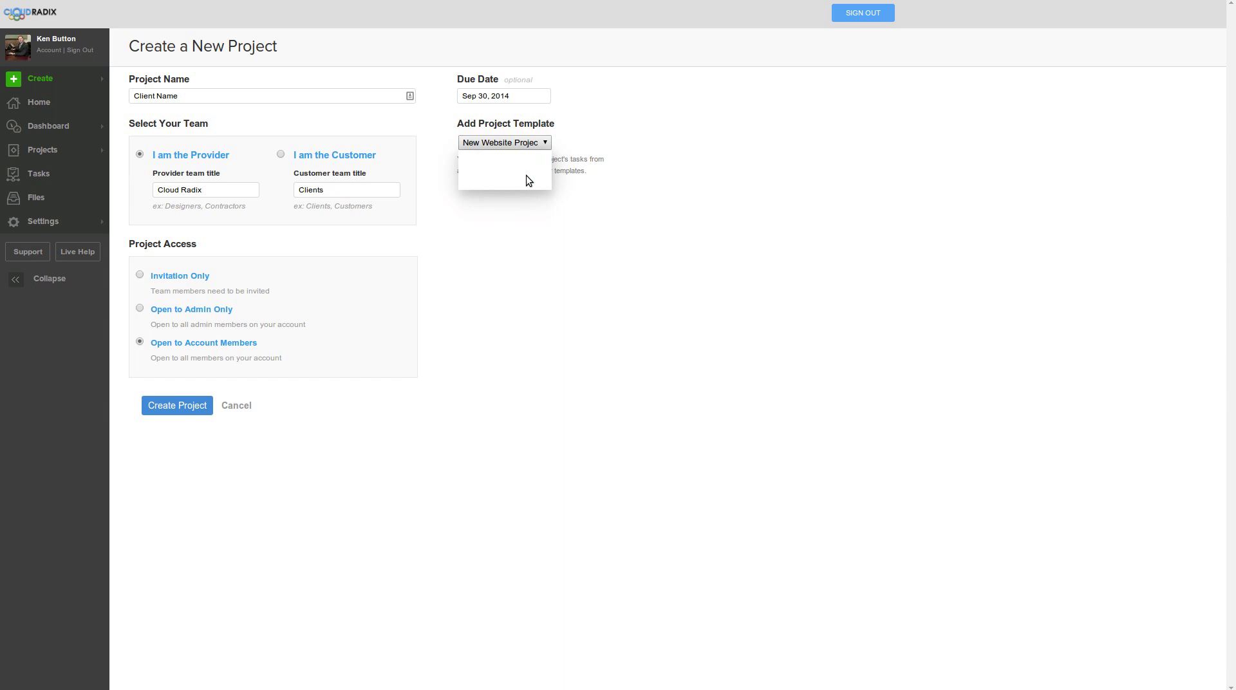
click(180, 407)
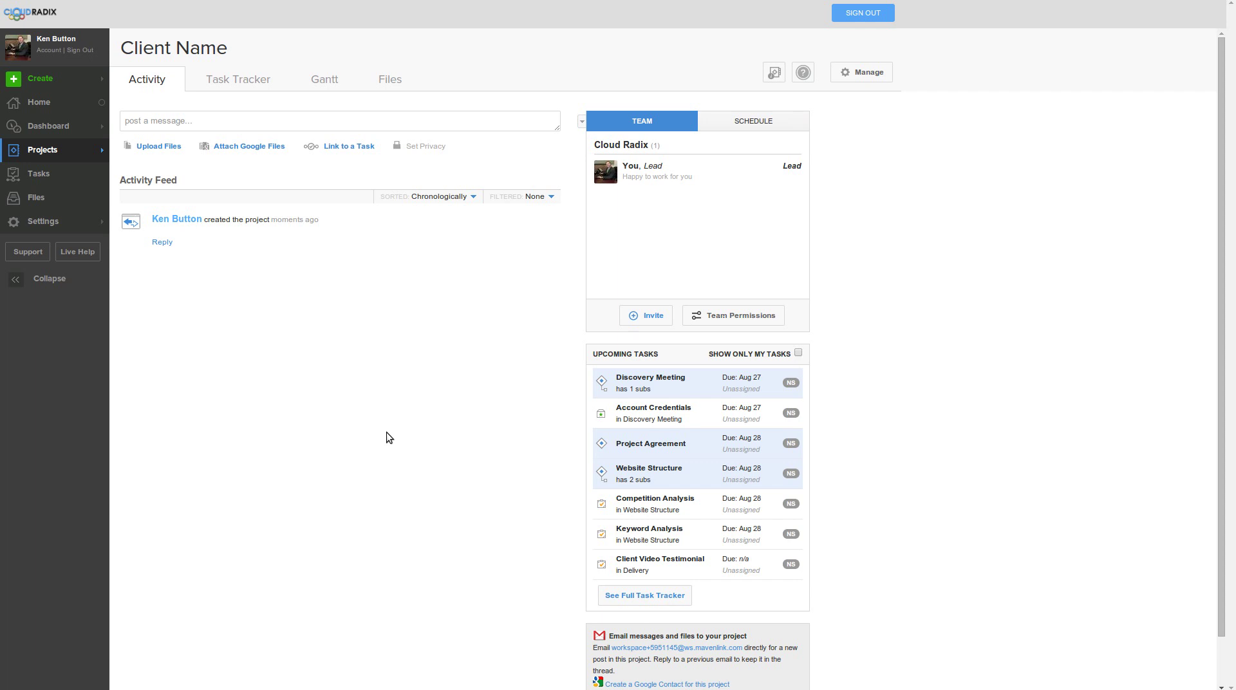
Add a project description with the separate headings Project Goals, Project Detail Link and Project Agreement Link, and save the project settings.
click(237, 122)
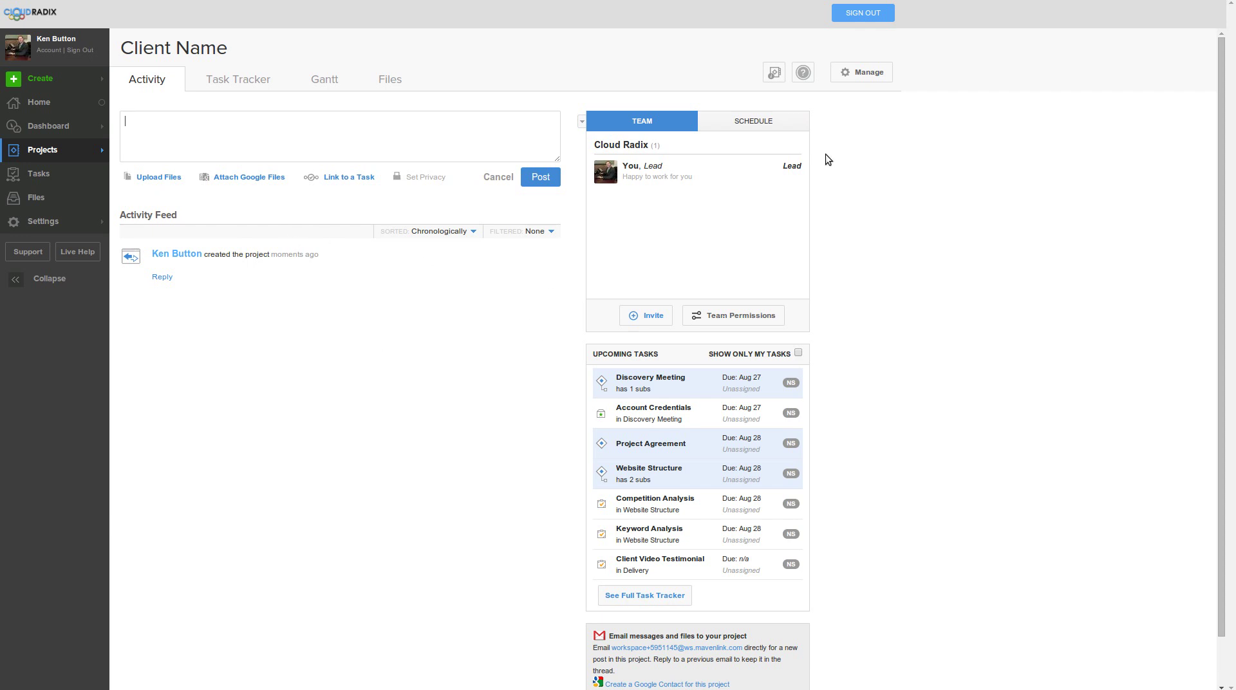
click(870, 75)
click(850, 87)
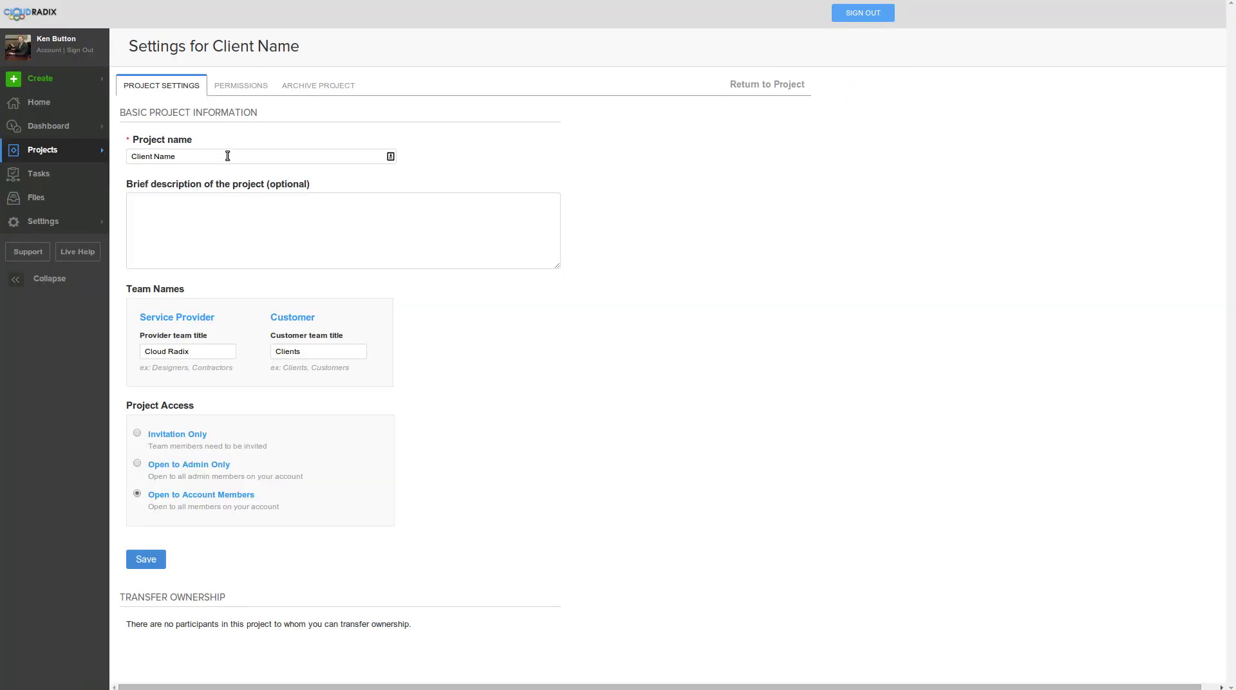
click(191, 222)
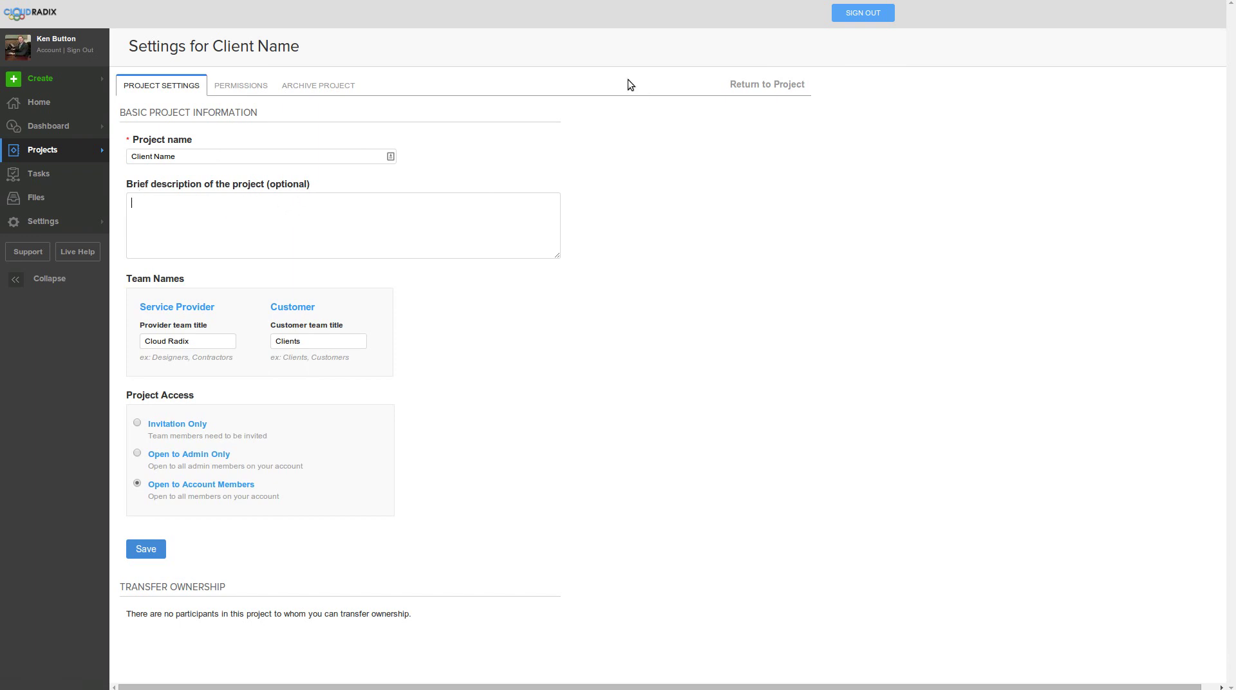
text(Project Goals  Project Manager)
key(BackSpace)
key(BackSpace)
key(BackSpace)
key(BackSpace)
text(Detail Link)
key(Return)
key(Return)
text(Project Agreement Link)
key(F11)
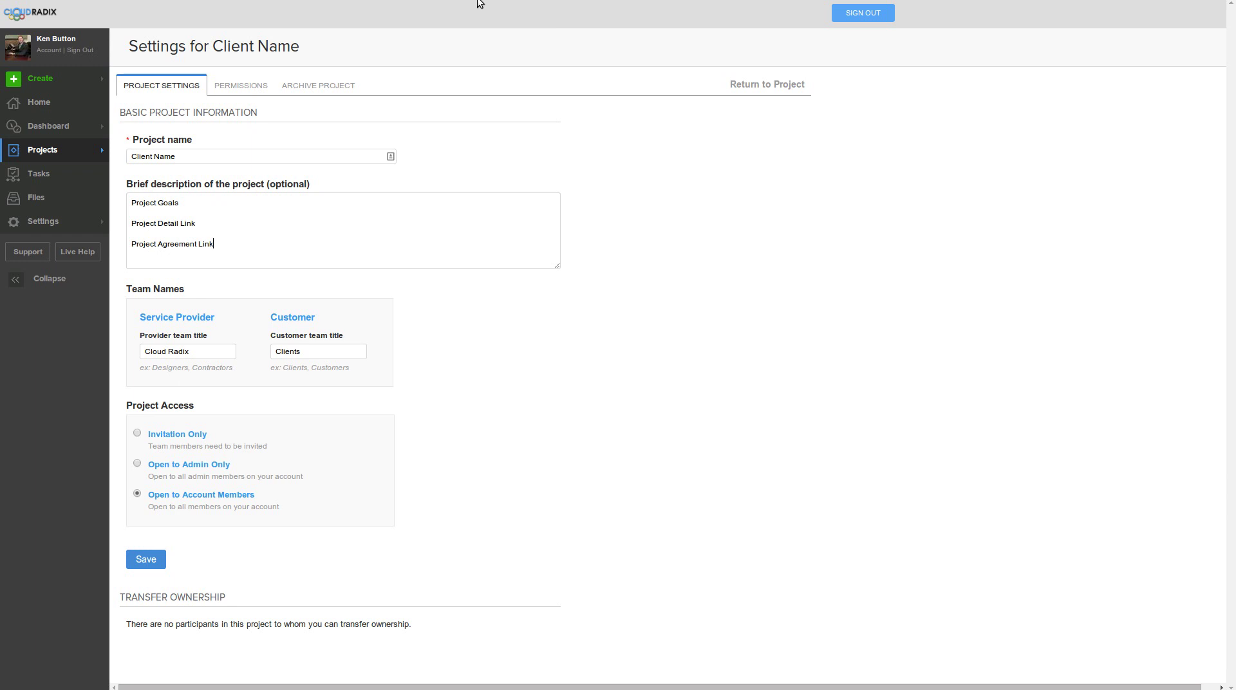
click(150, 559)
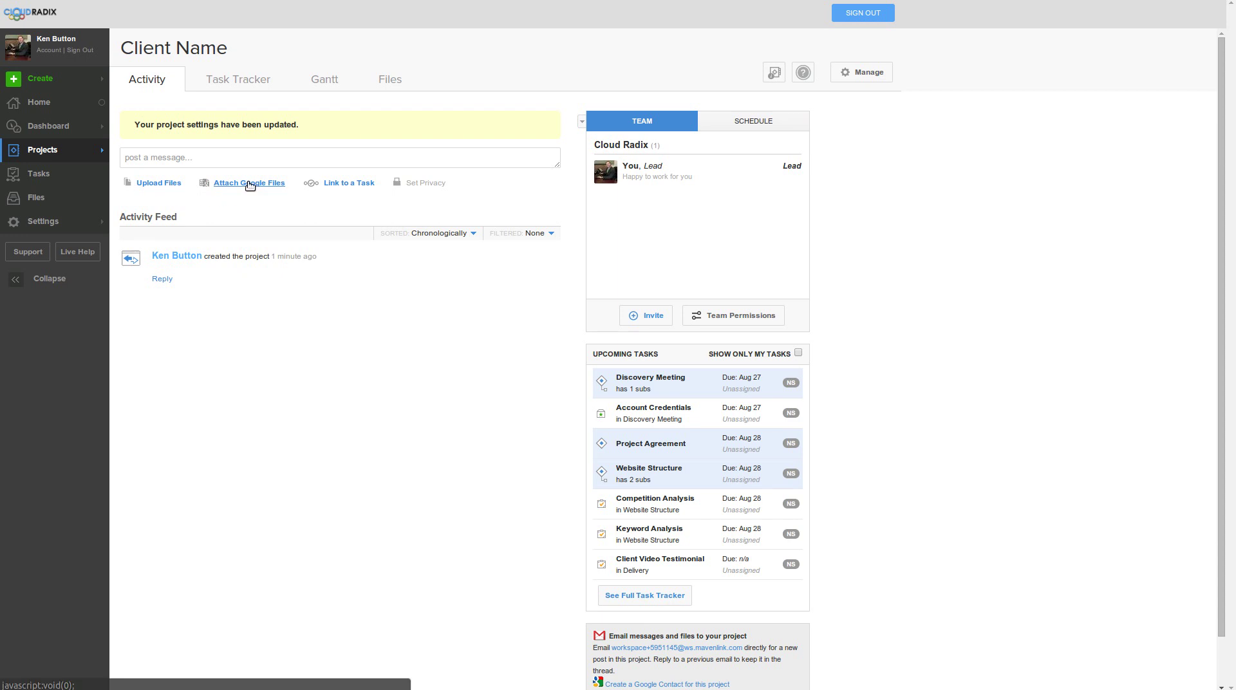
Attach ProjectDetail-DeKalbEasternSchoolsNewWebsite.pdf to a new message in the project's activity feed.
click(213, 156)
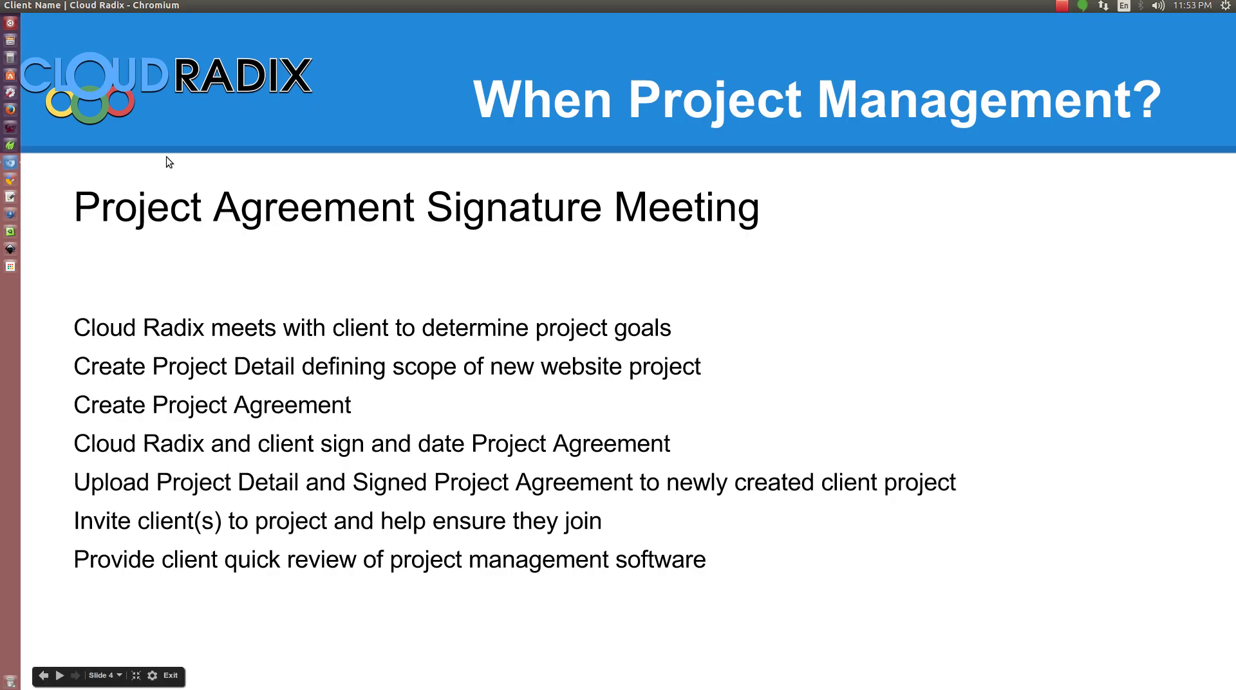
key(alt+Tab)
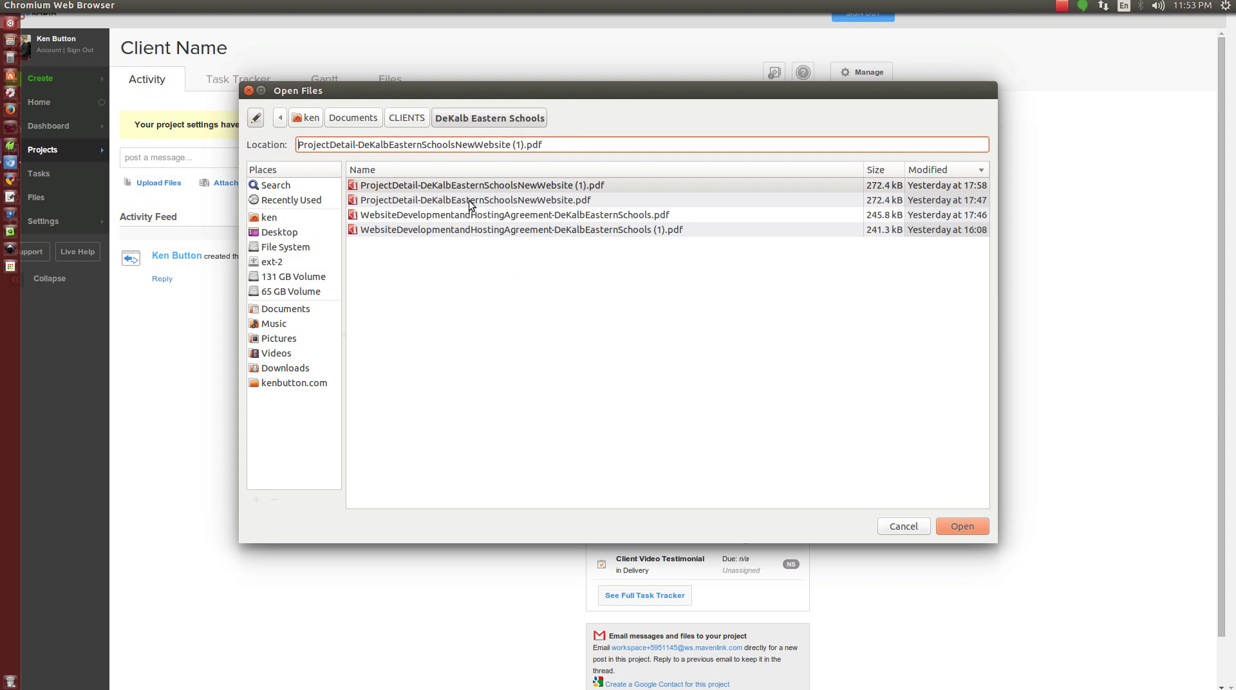
click(391, 201)
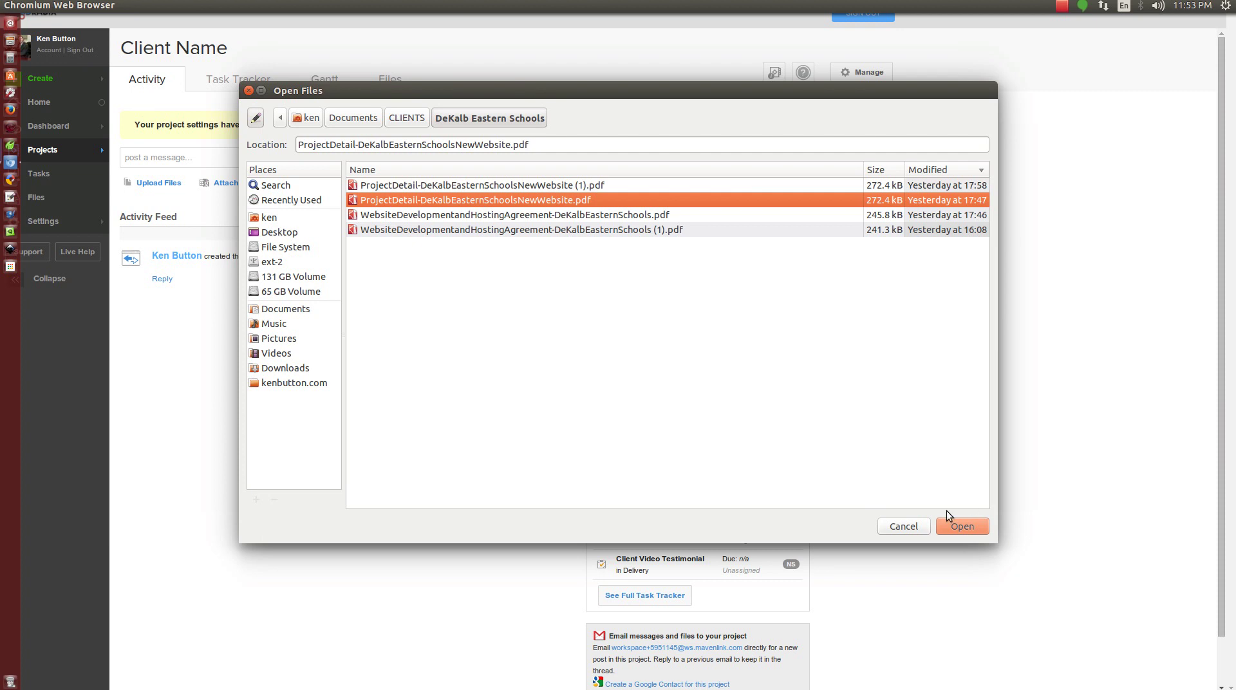
click(962, 526)
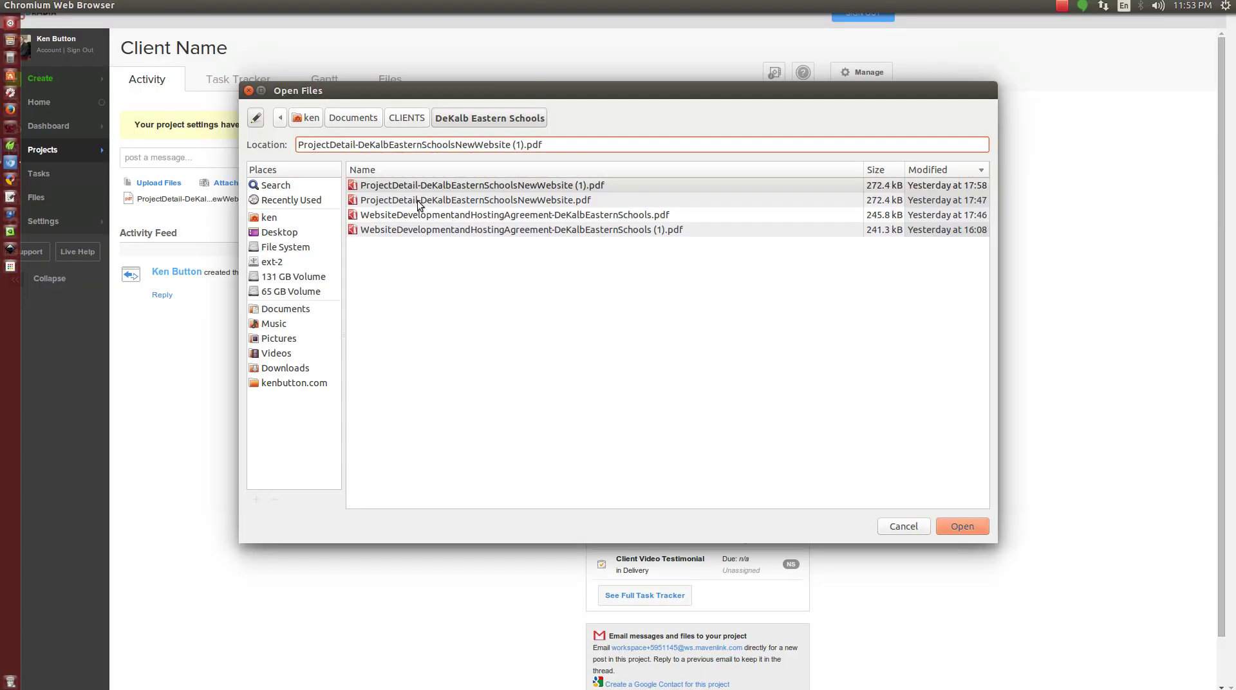
Attach WebsiteDevelopmentandHostingAgreement-DeKalbEasternSchools.pdf to the same message and post it.
click(475, 215)
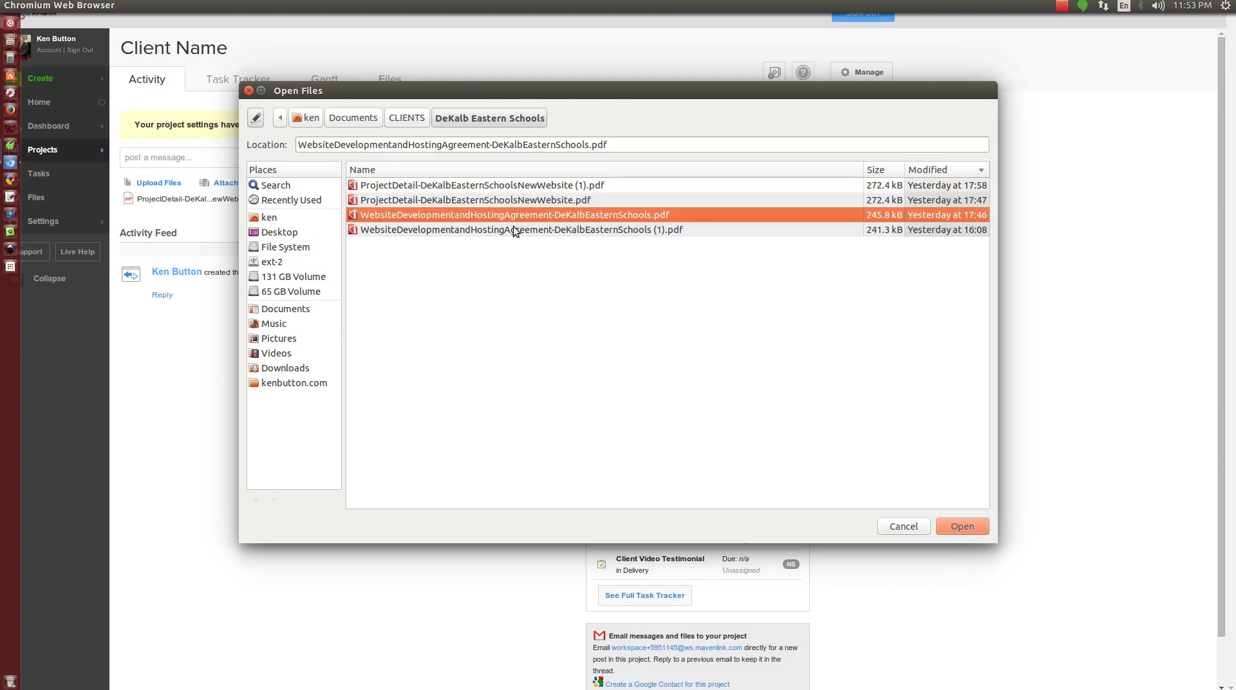
click(962, 526)
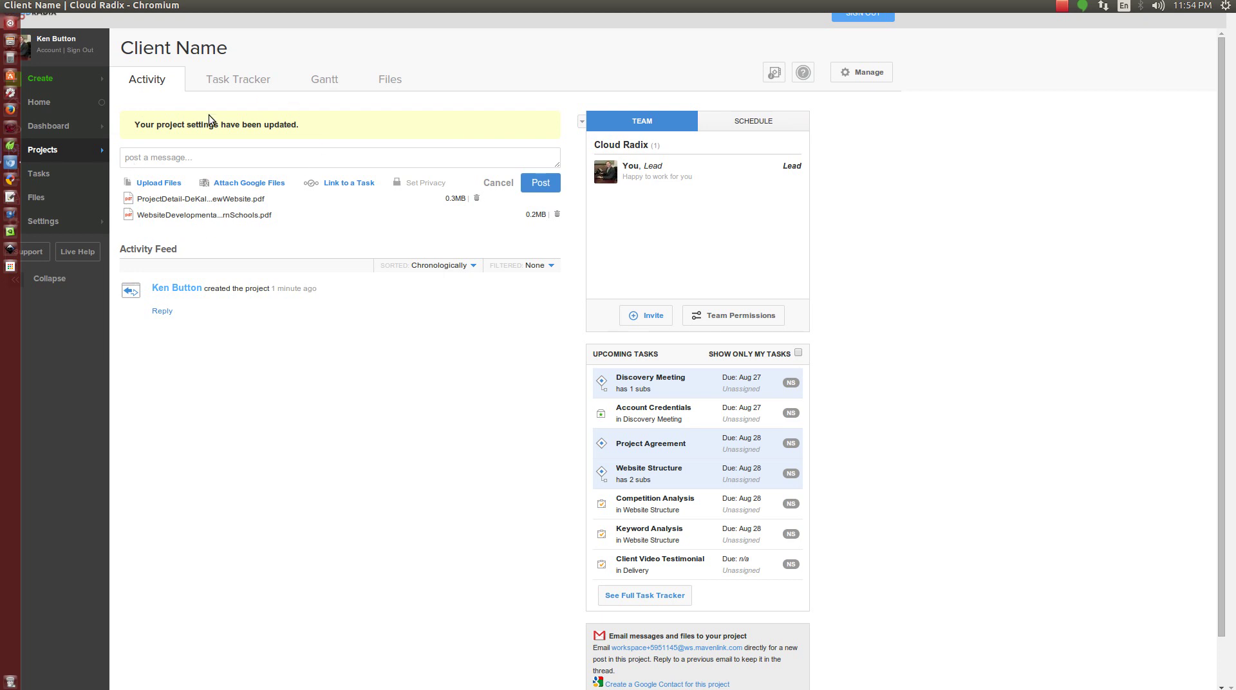
click(541, 183)
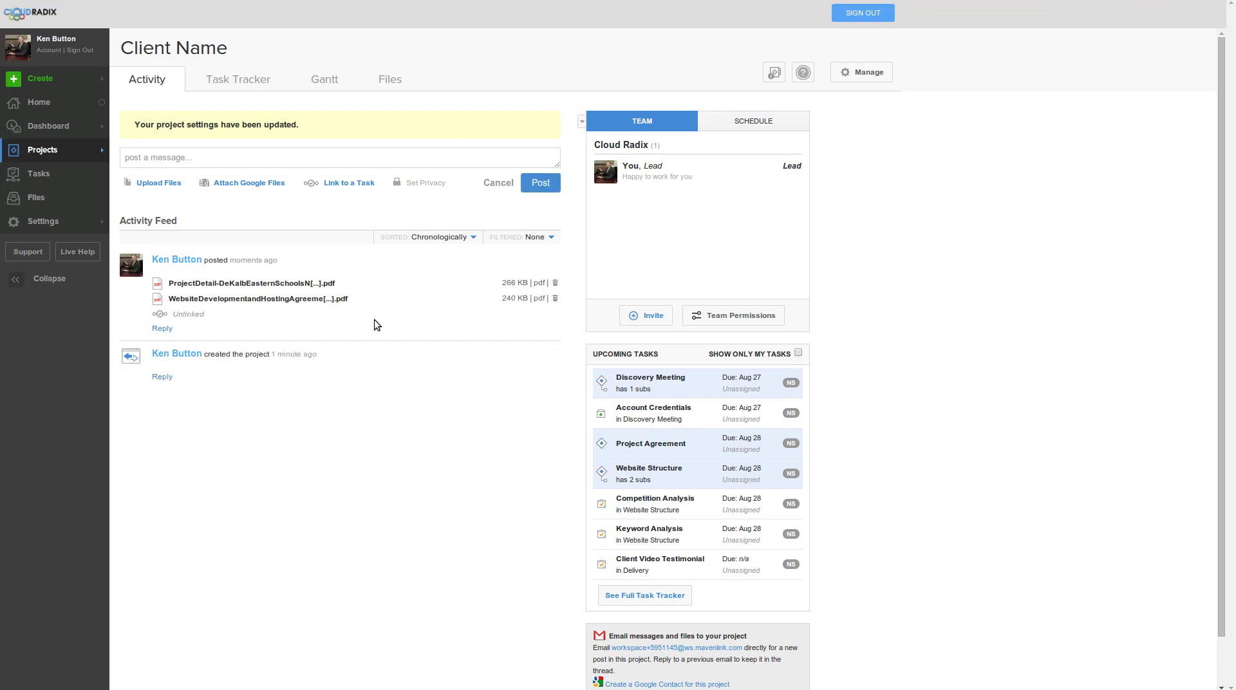
Copy the link address of the posted project detail PDF and paste it under Project Detail Link in the project description.
click(394, 81)
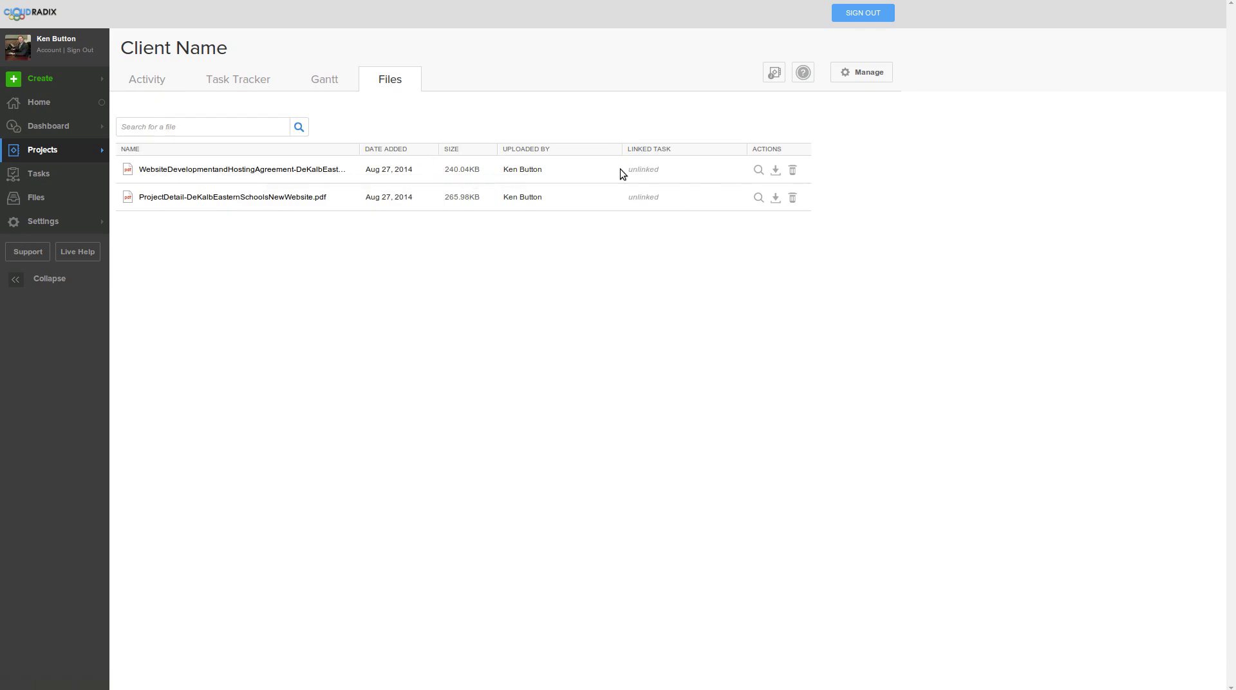
click(157, 81)
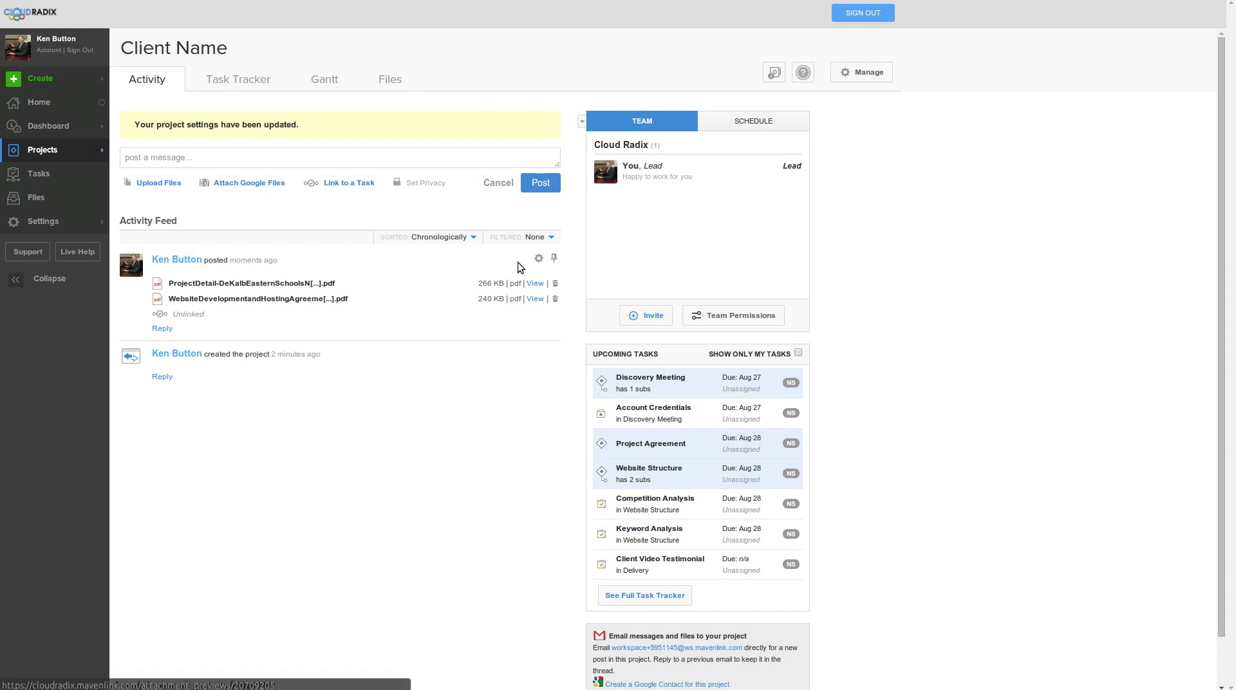
right_click(269, 285)
click(334, 365)
click(856, 75)
click(812, 87)
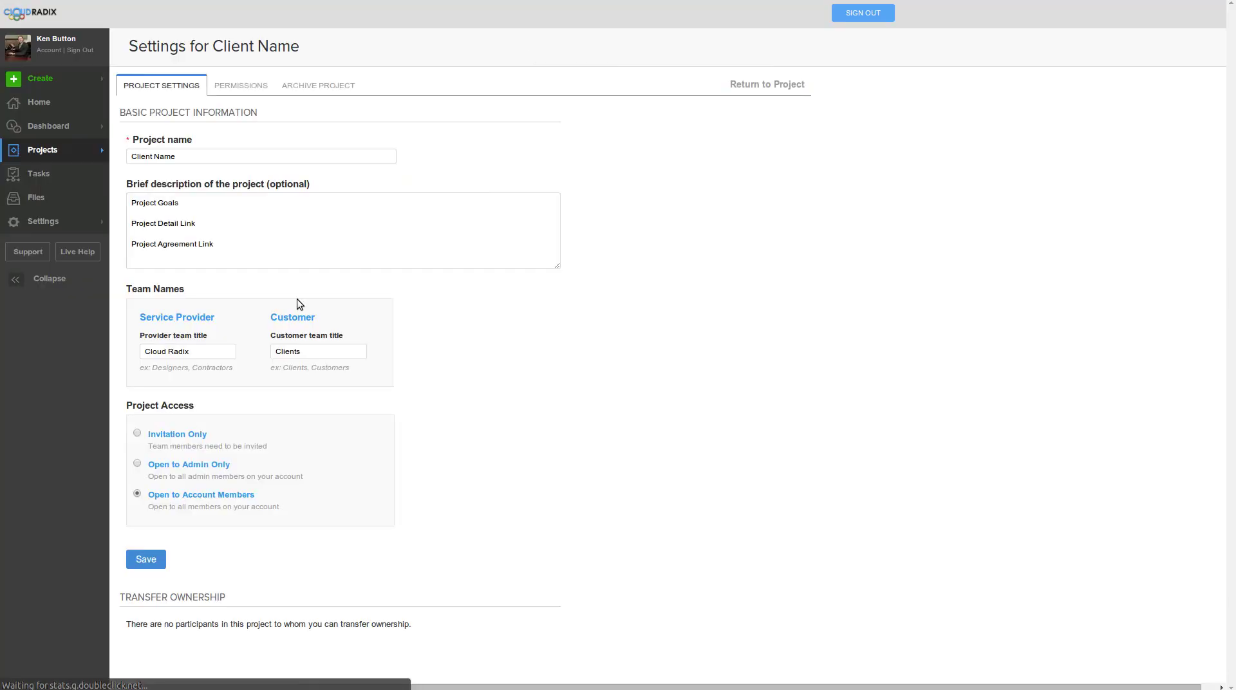
double_click(224, 228)
click(207, 219)
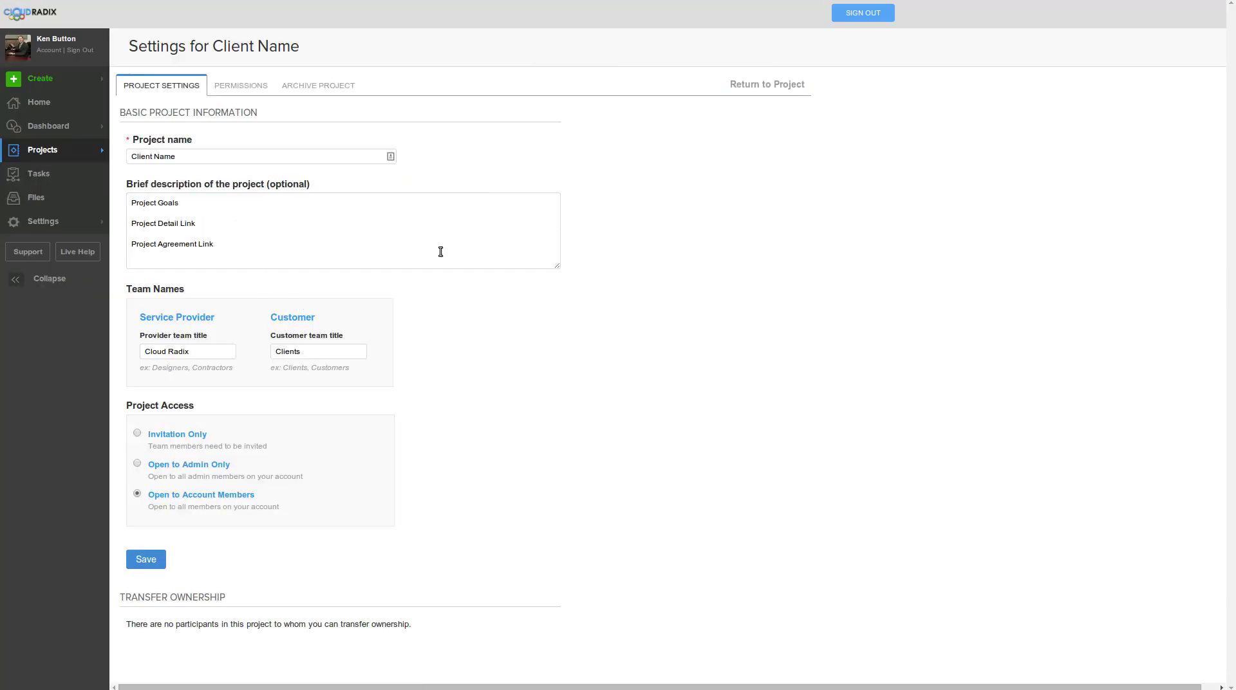
key(Return)
key(ctrl+v)
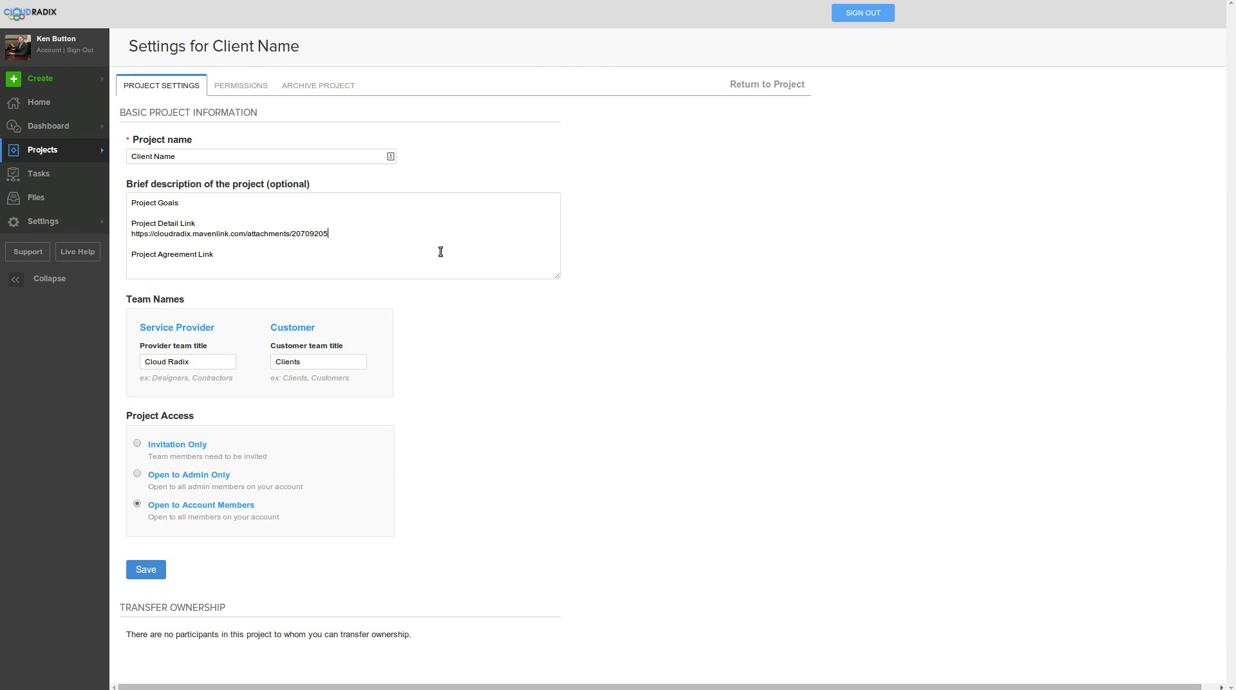
Copy the link address of the posted hosting agreement PDF and paste it under Project Agreement Link in the description.
click(218, 254)
key(Return)
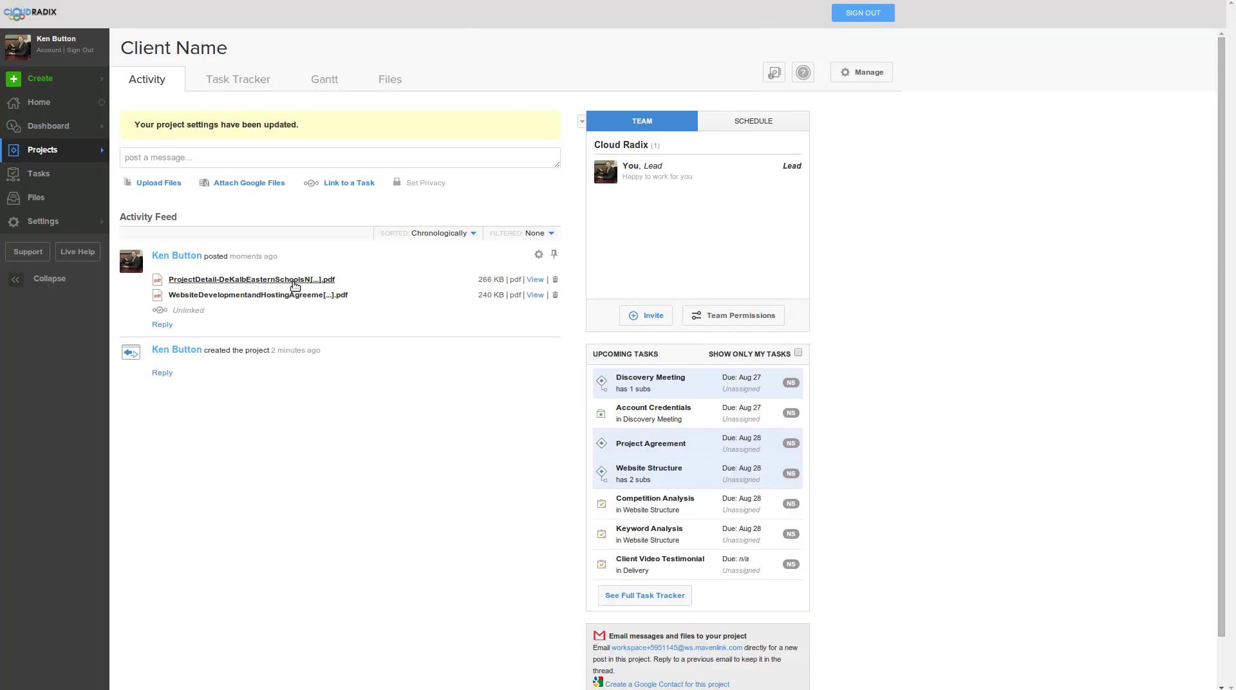
right_click(252, 296)
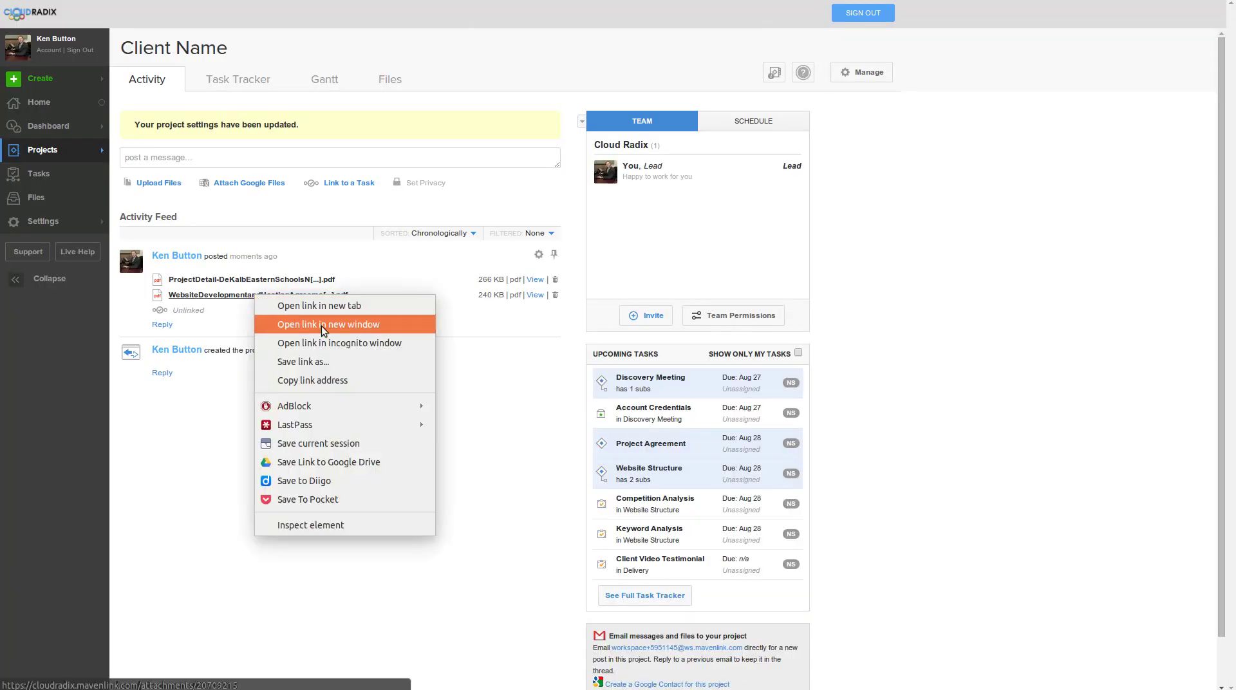
click(341, 379)
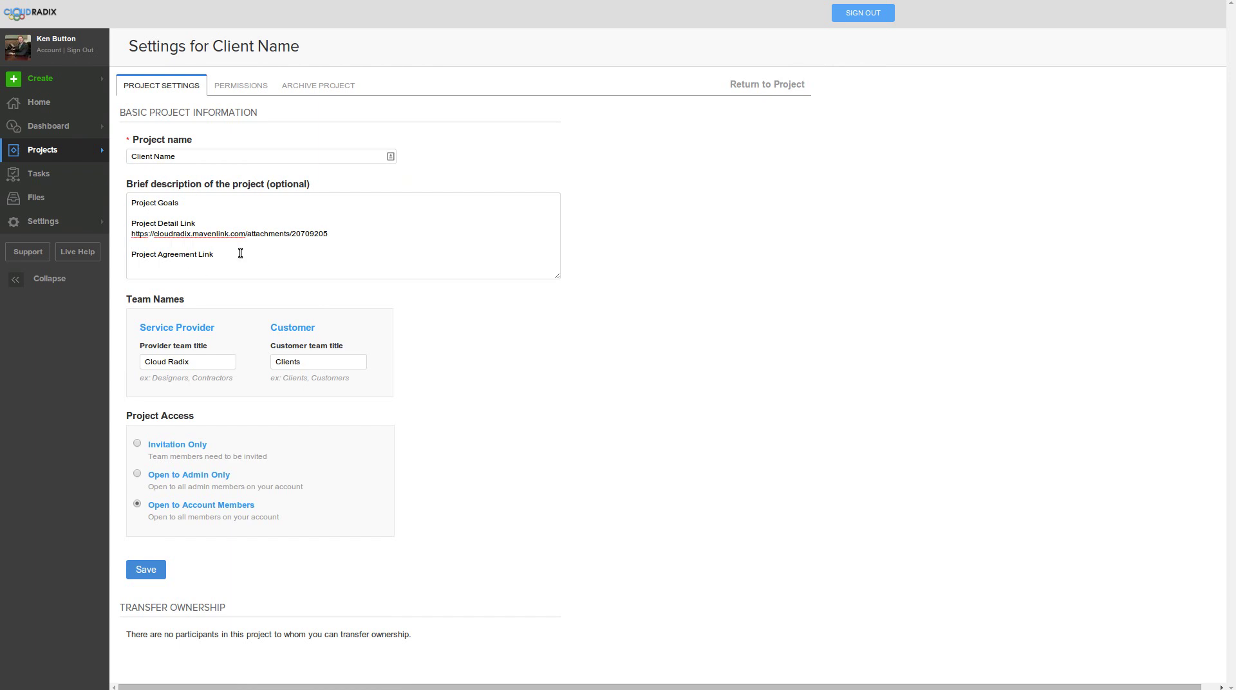
key(Return)
key(ctrl+v)
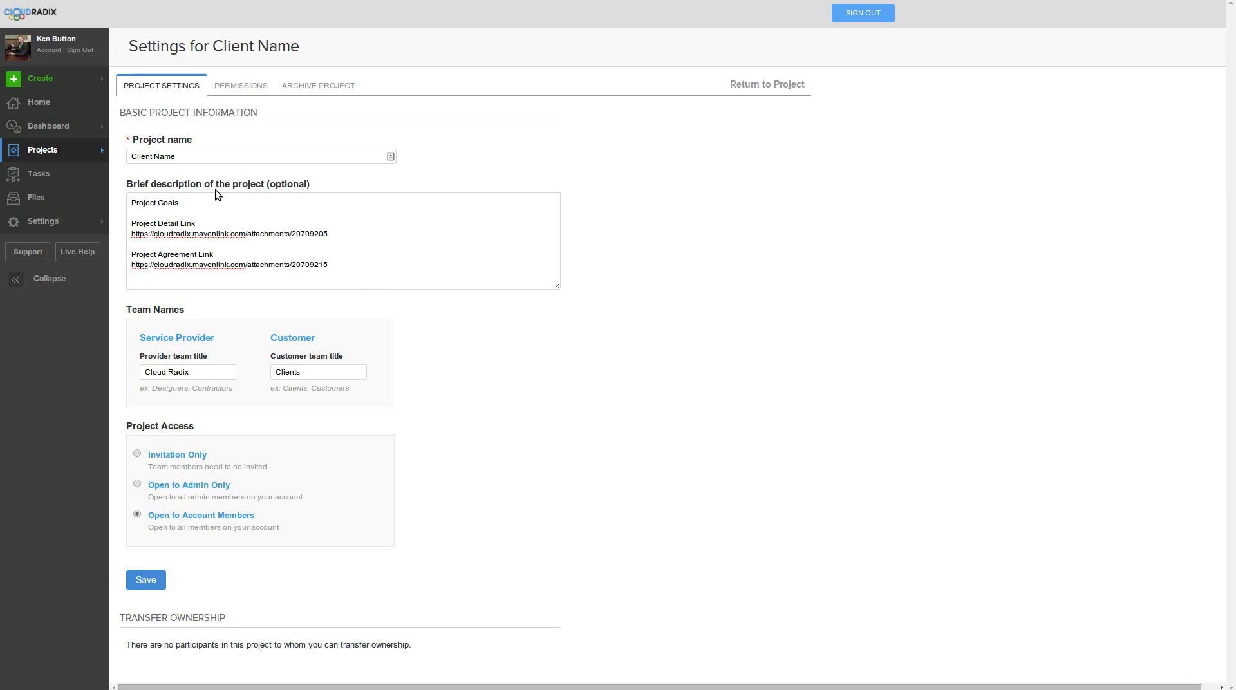
Add the line "Some text defining the goals etc.." under Project Goals and save the project settings.
key(Return)
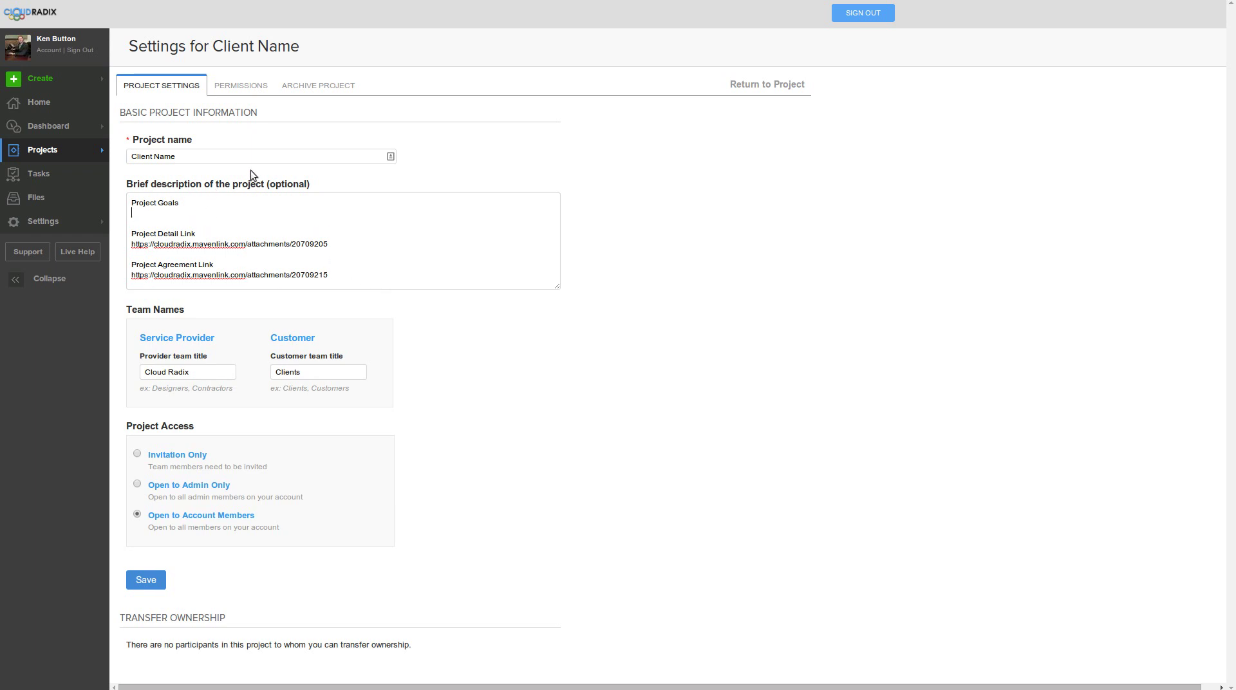
text(Some text defining the goals etc..)
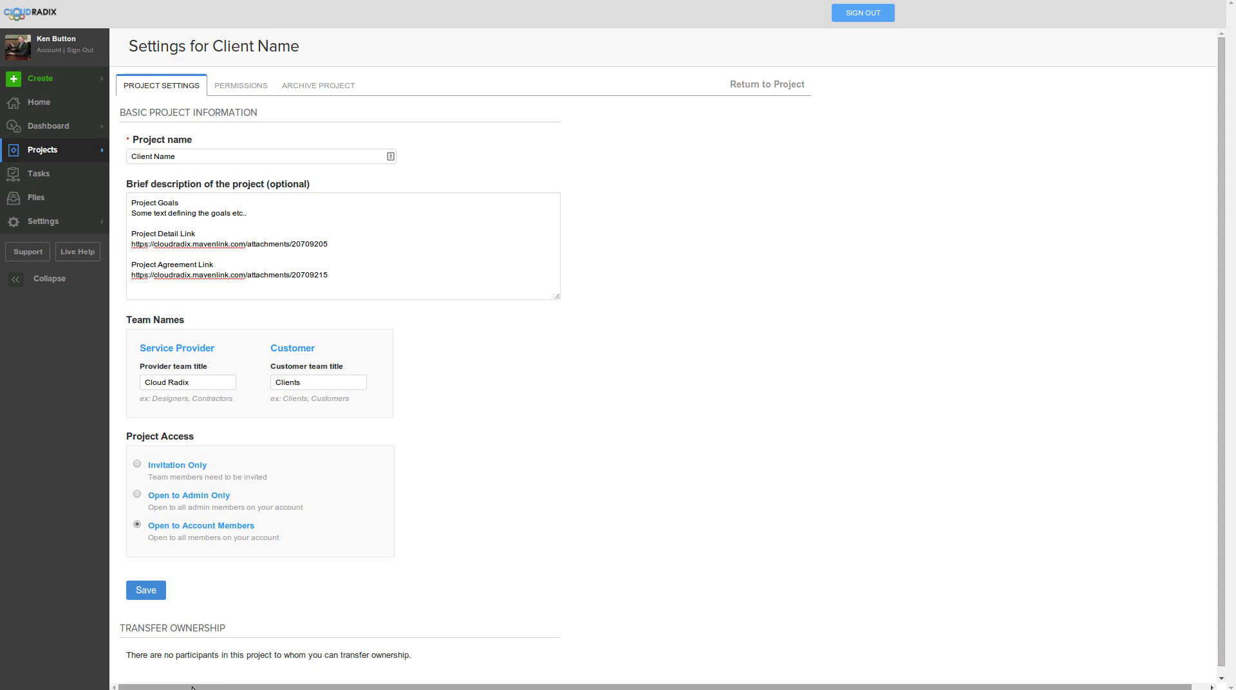
click(146, 591)
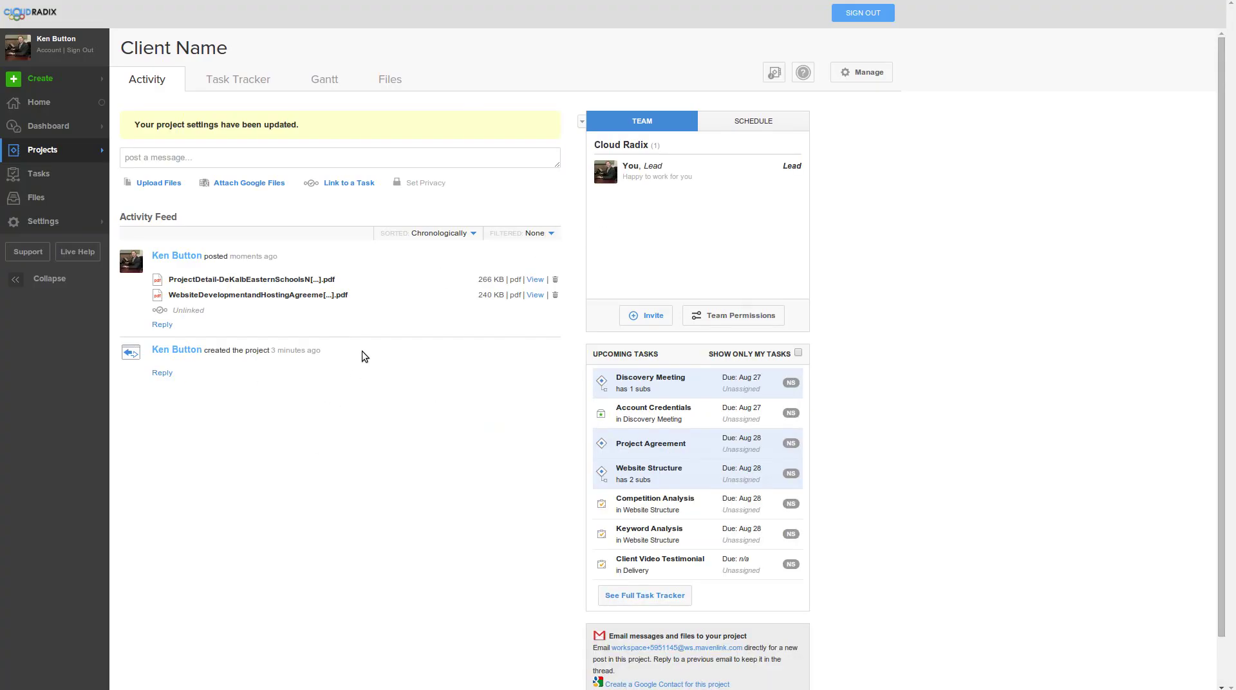
Open the project's task tracker and check the item types available for the Discovery Meeting milestone.
click(246, 87)
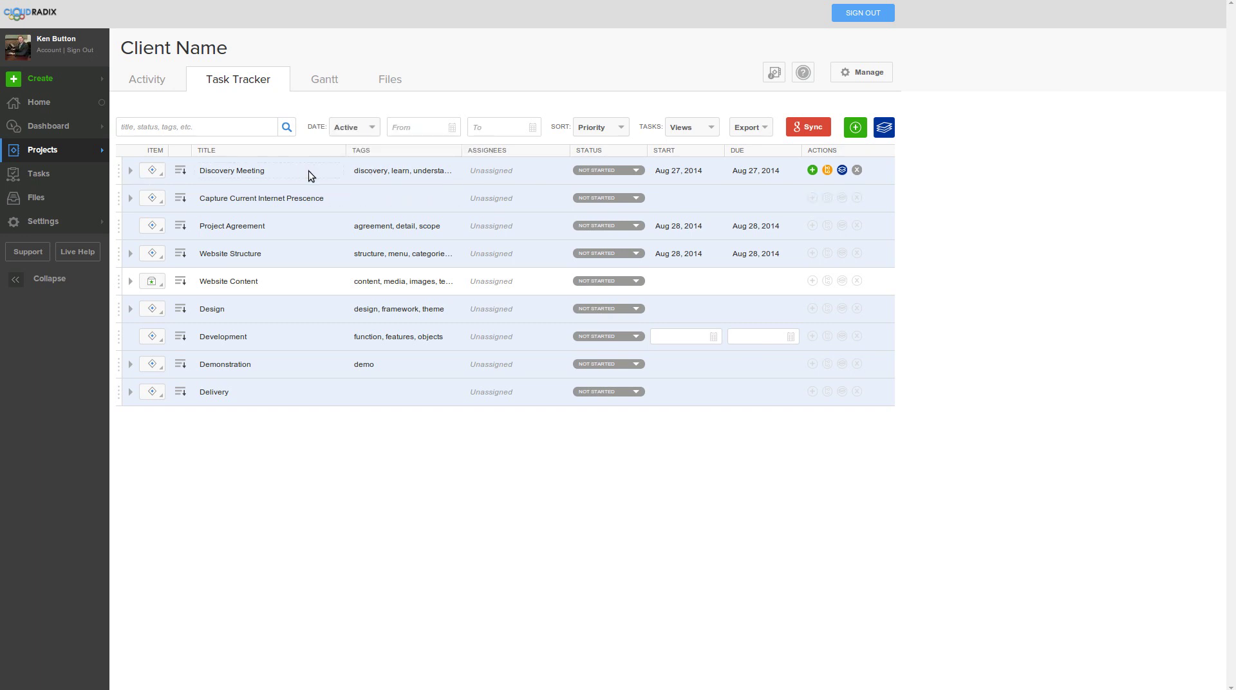
click(148, 172)
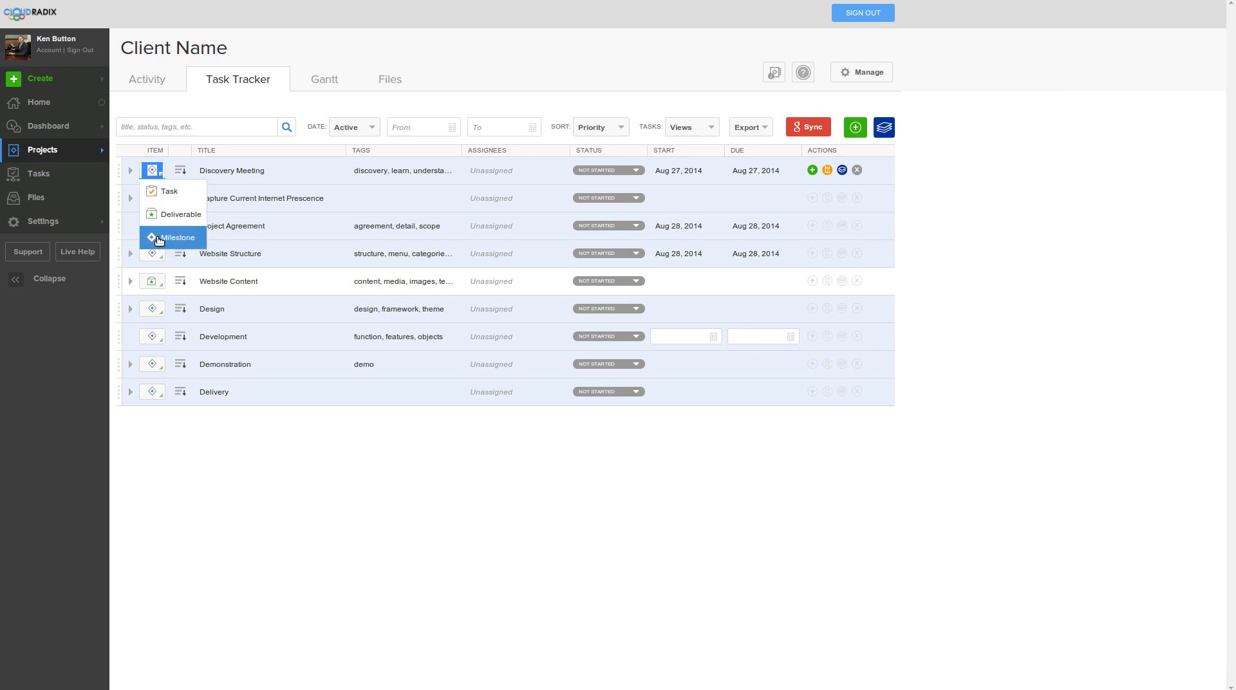
click(159, 172)
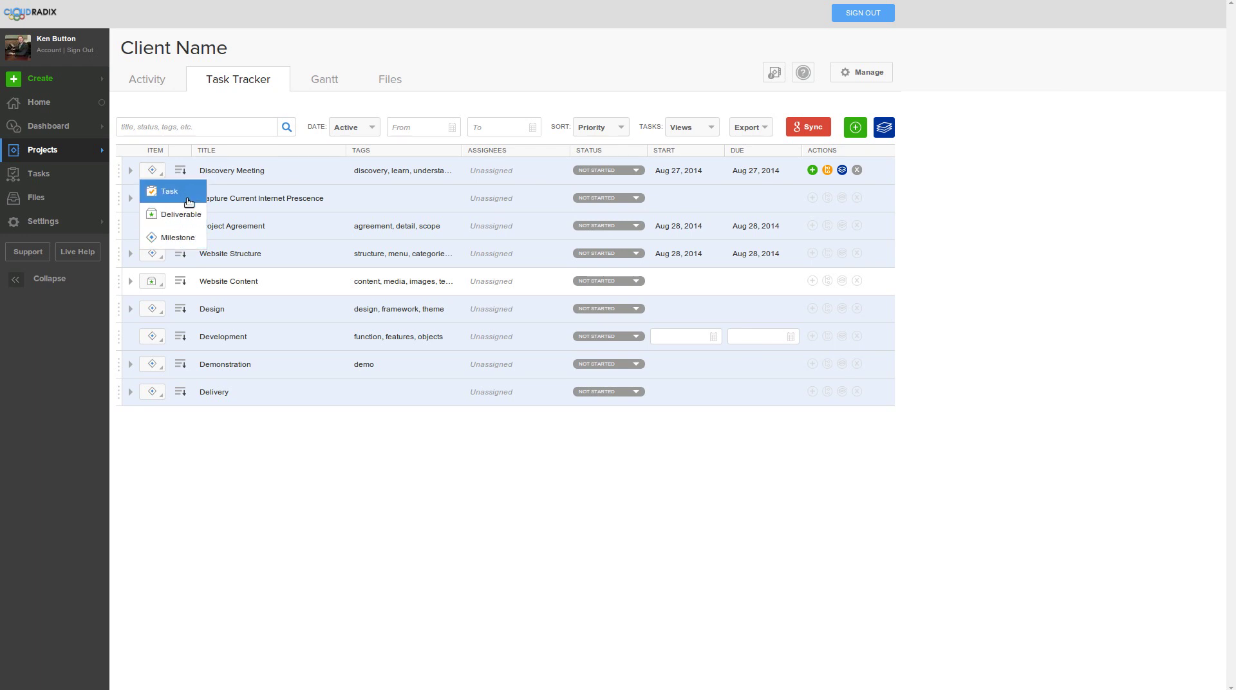
click(470, 104)
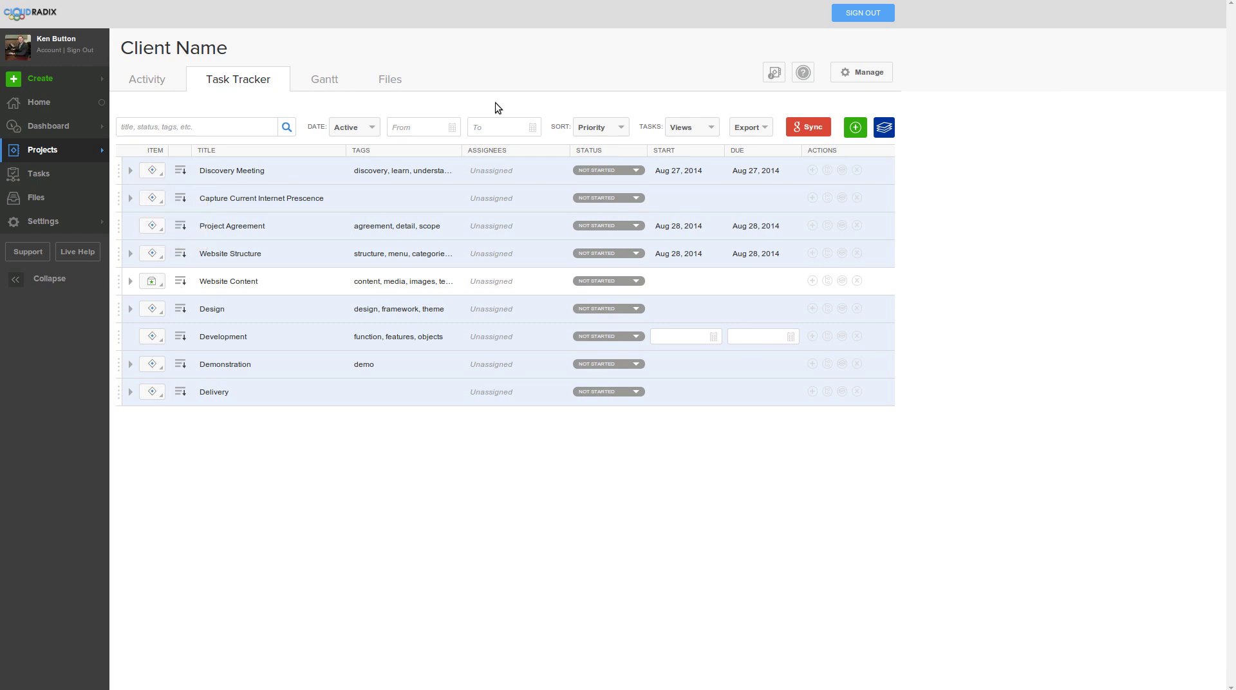
Expand the Discovery Meeting and Capture Current Internet Prescence milestones and open the details of the Local Data task.
click(131, 171)
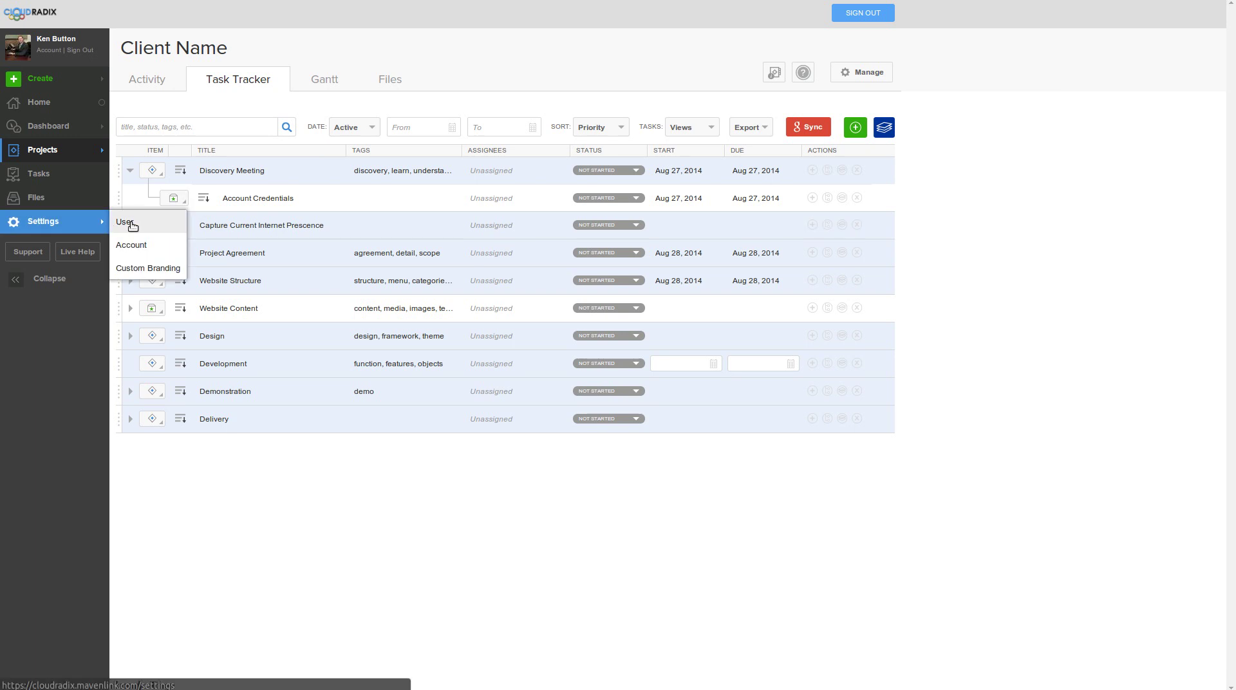
click(130, 225)
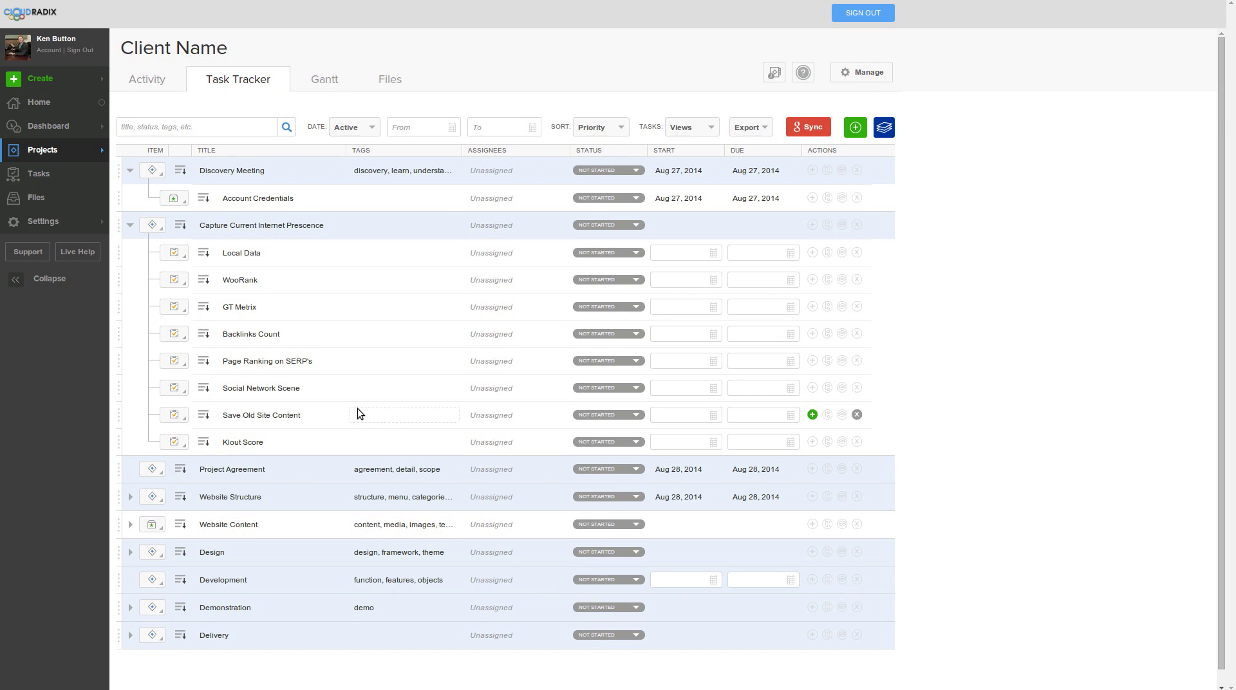
click(205, 253)
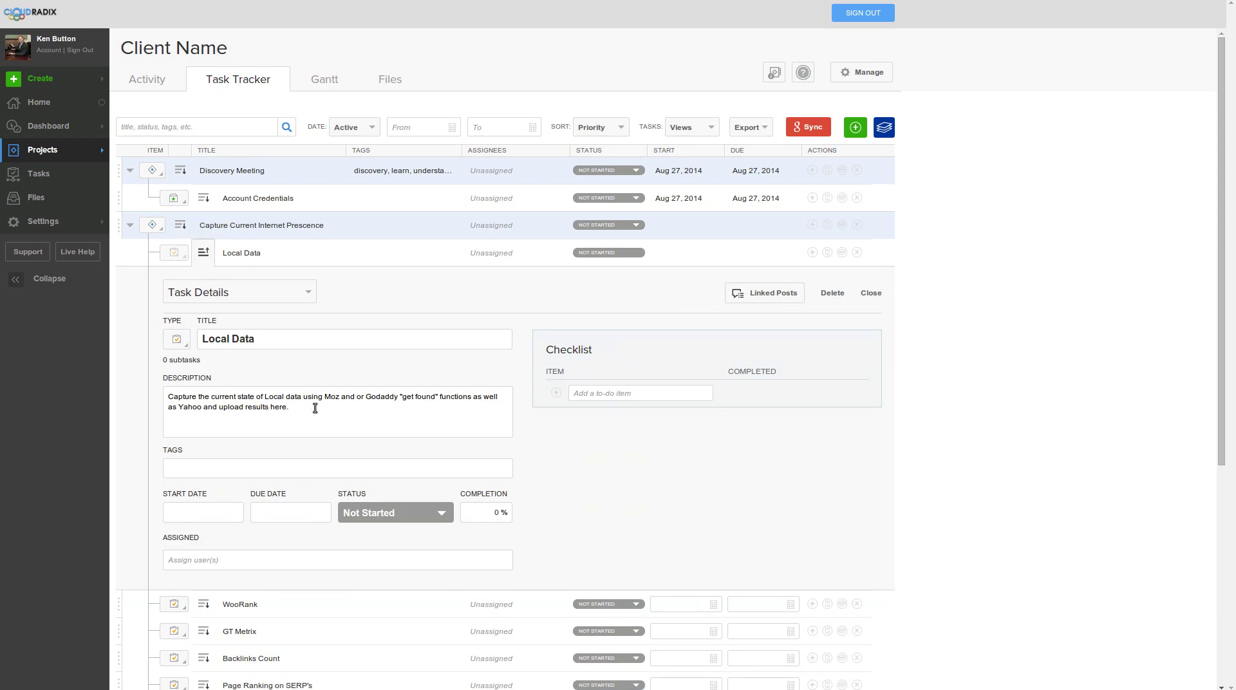
Post the message "Complete review of local data." in the linked posts of the Local Data task.
click(290, 297)
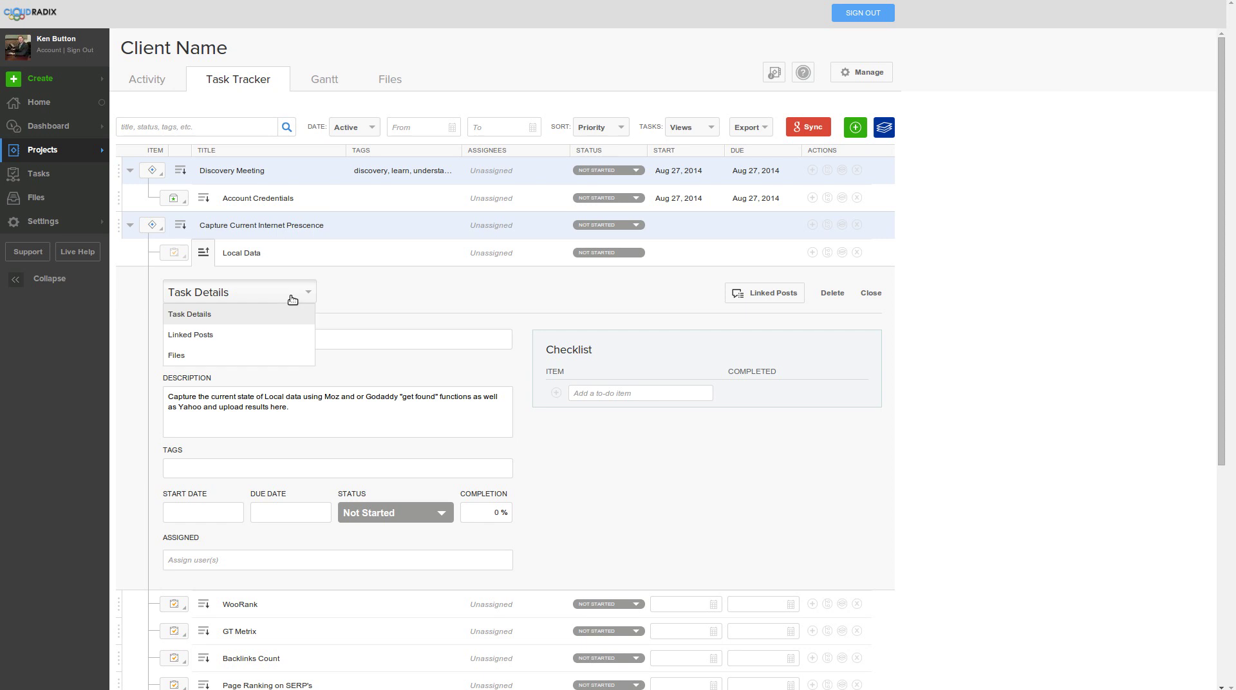
click(275, 335)
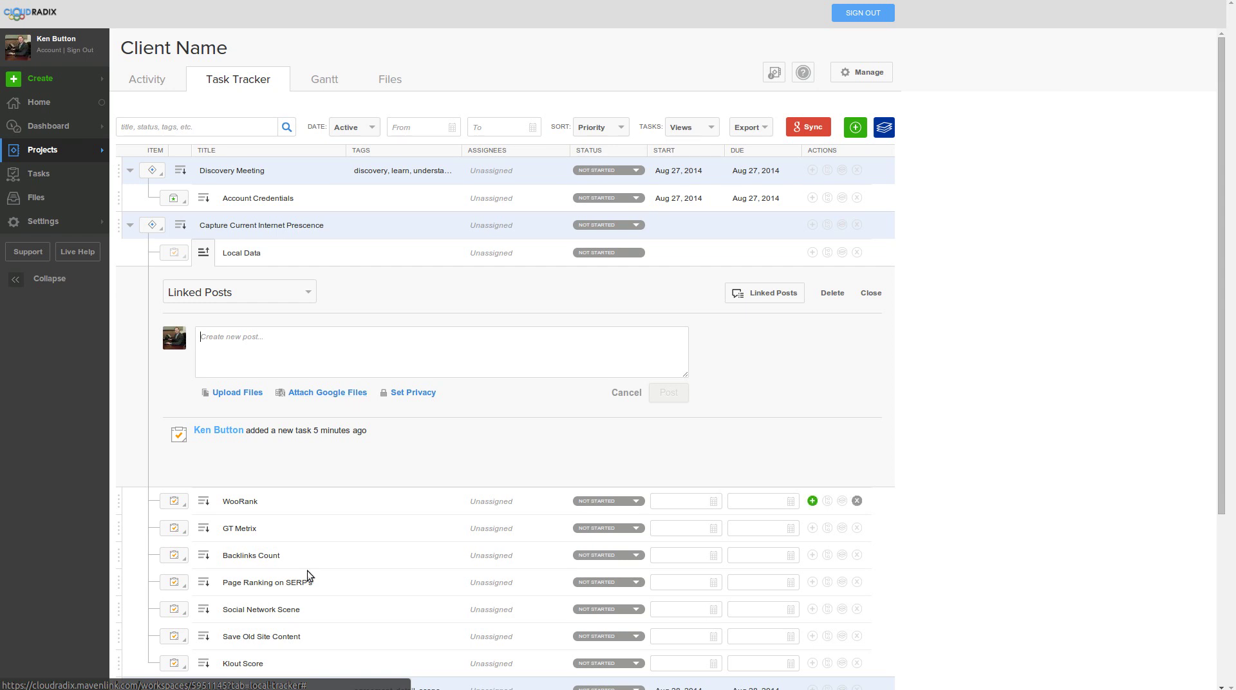
click(262, 340)
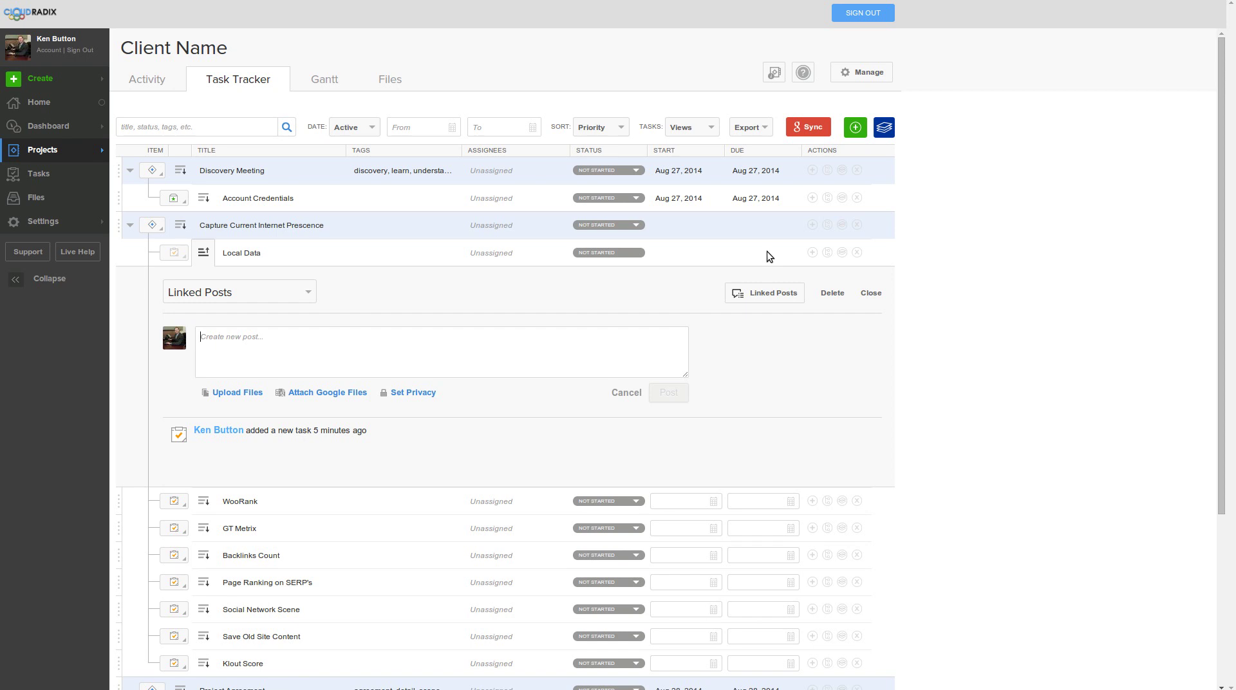
text(Complete )
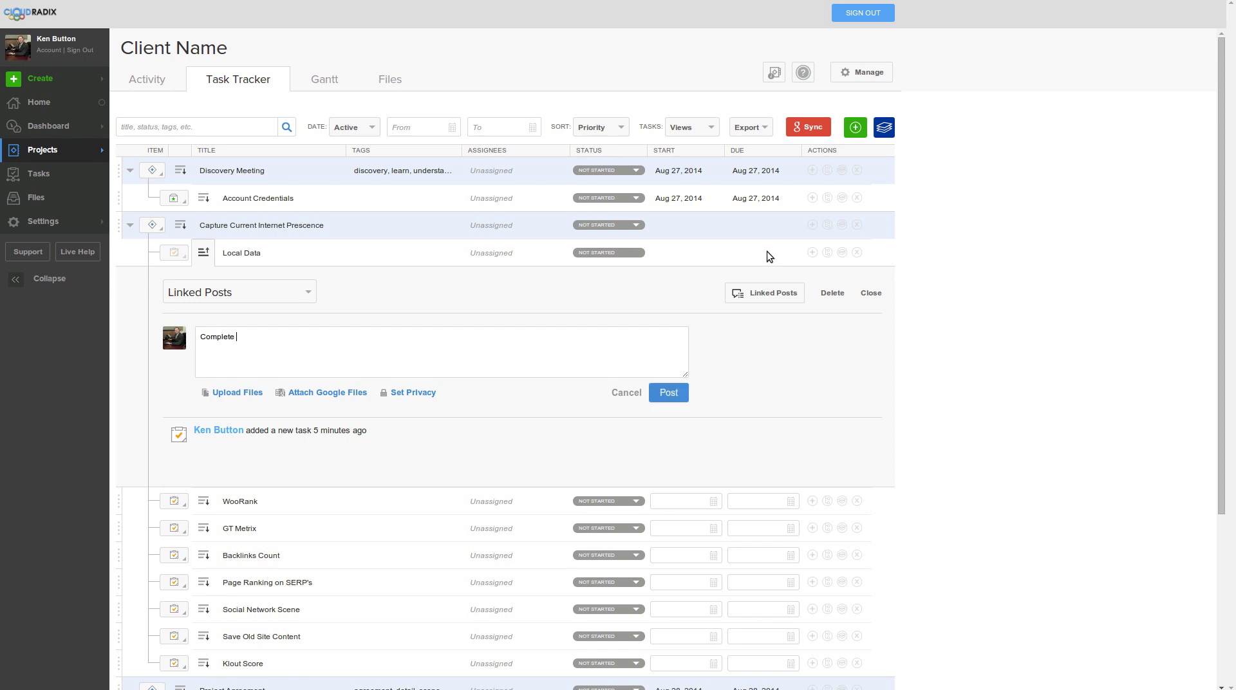
text(review of local data today)
key(BackSpace)
key(BackSpace)
key(BackSpace)
key(BackSpace)
key(BackSpace)
key(BackSpace)
key(BackSpace)
key(BackSpace)
click(663, 393)
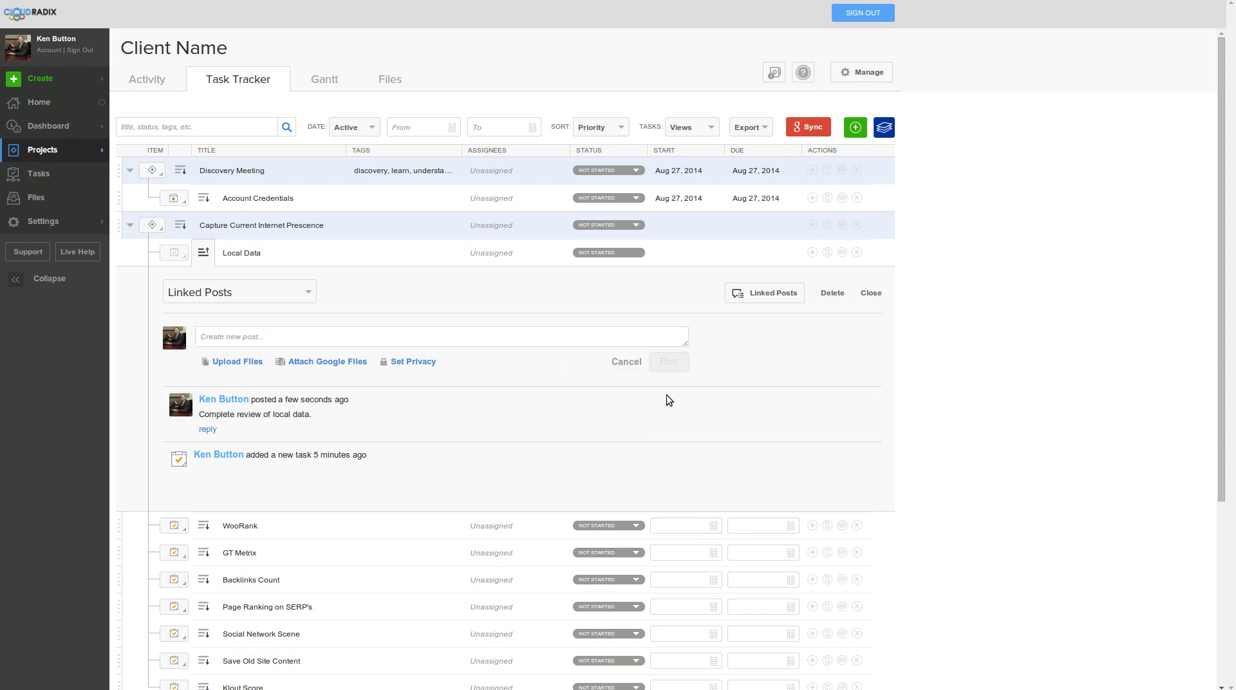
Return to the Local Data task details and set both the start date and due date to Aug 27, 2014.
click(288, 293)
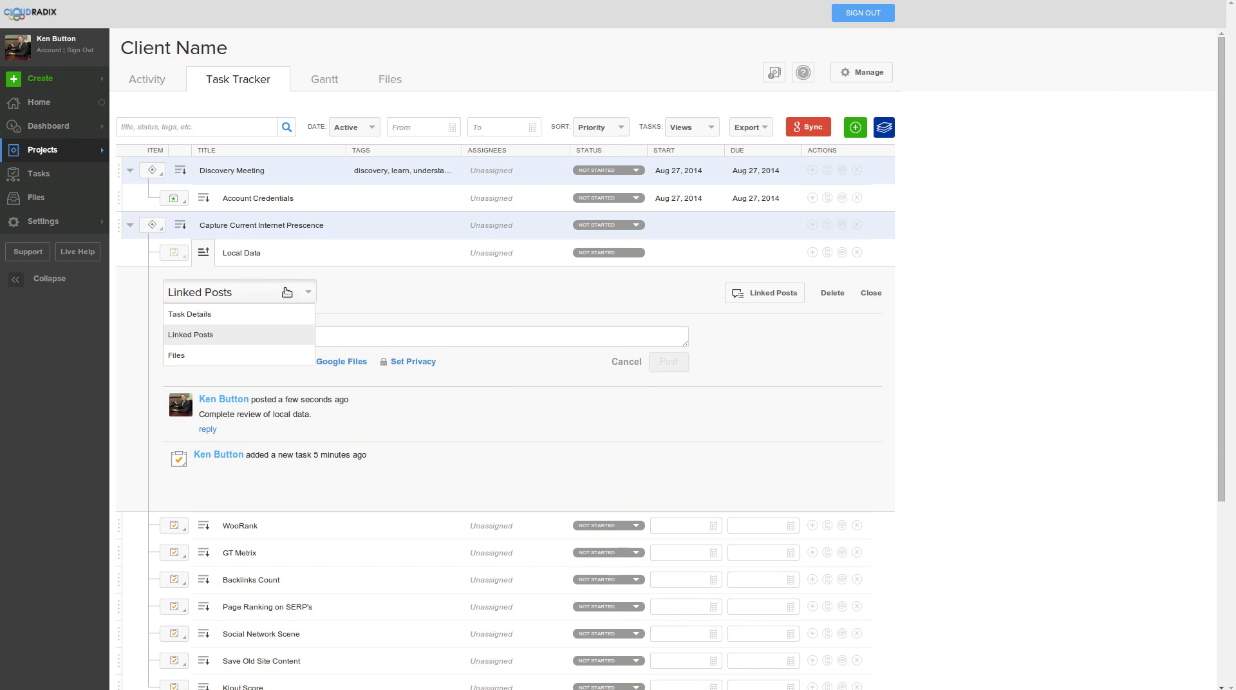
click(225, 314)
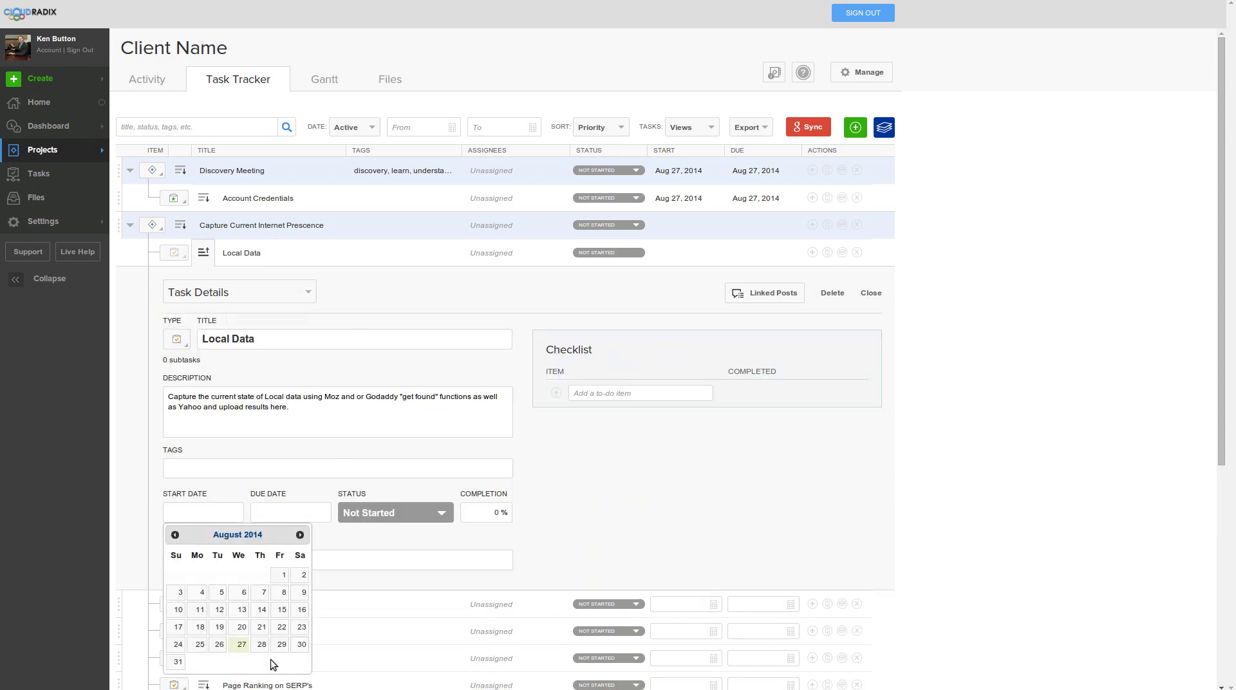
click(247, 655)
click(290, 515)
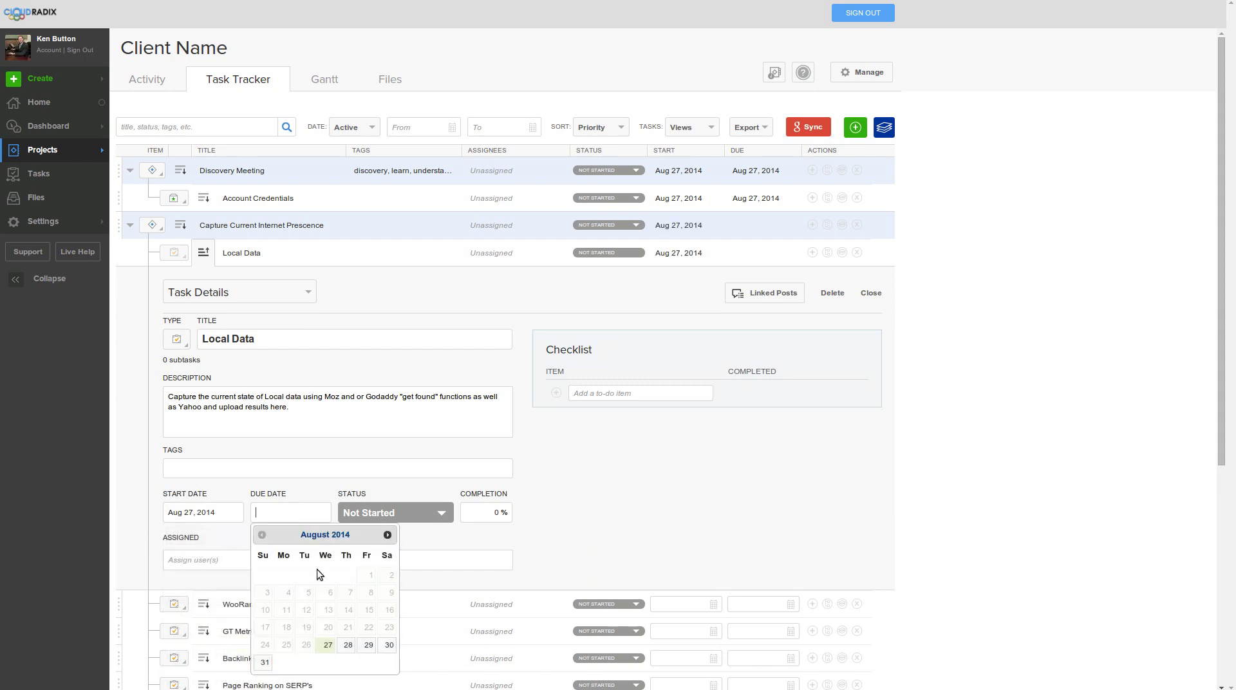
click(334, 655)
Set the Local Data task's status to Completed and assign the task to the project lead.
click(394, 515)
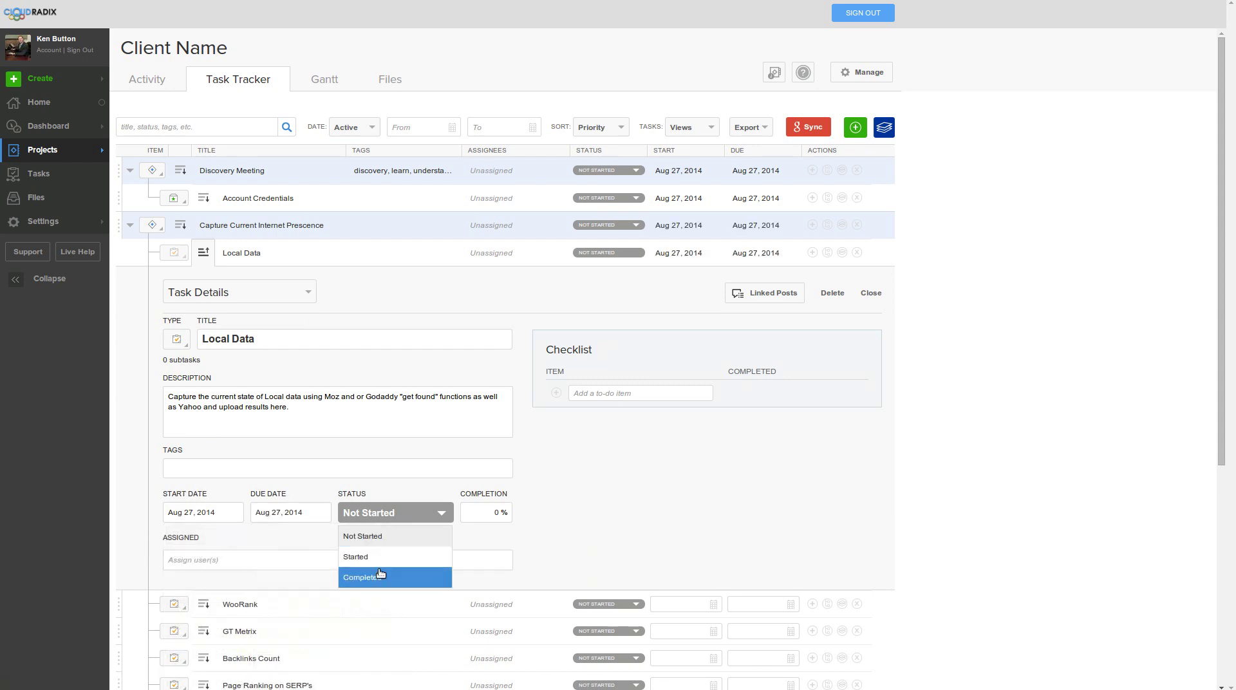
click(402, 575)
click(285, 560)
click(210, 577)
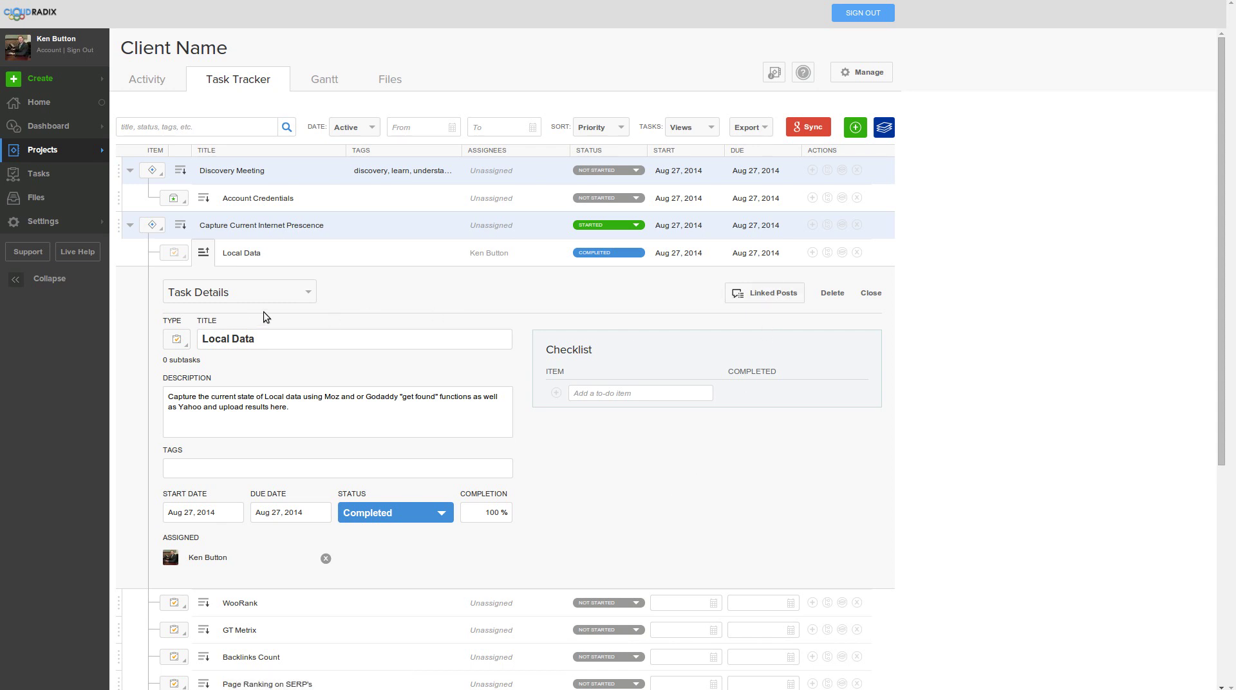
Check the Local Data task's linked posts, close its details and look for the post in the project's activity feed.
click(759, 296)
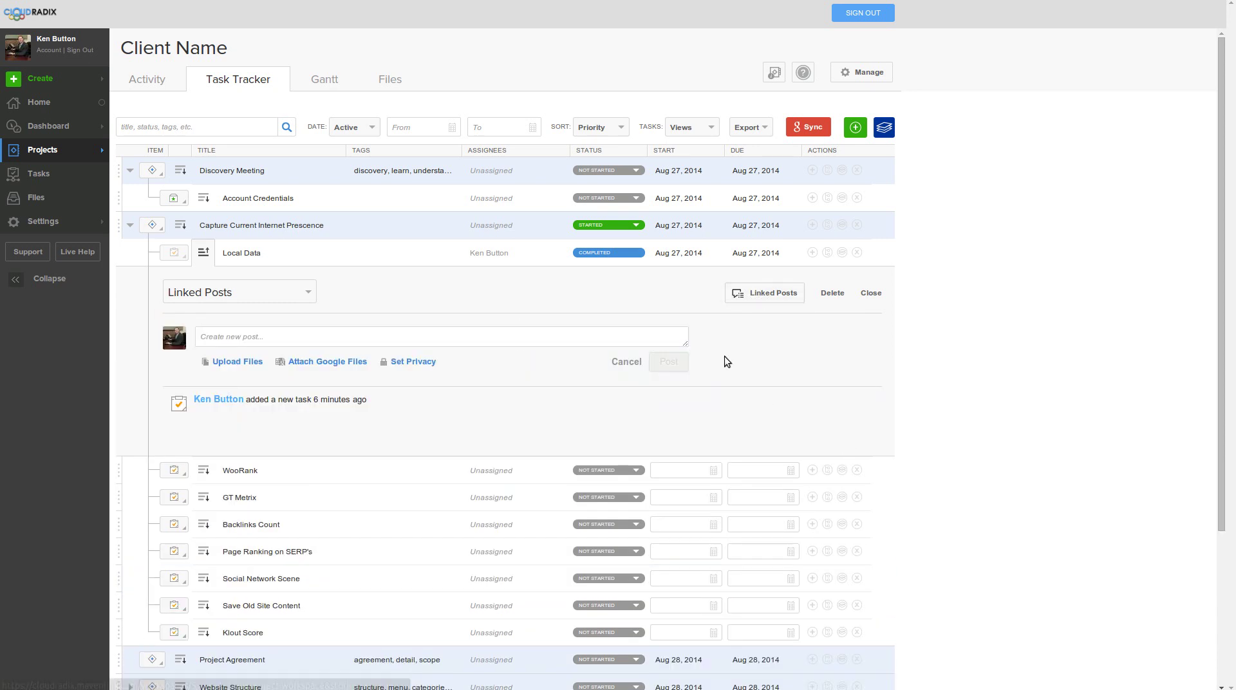
click(206, 253)
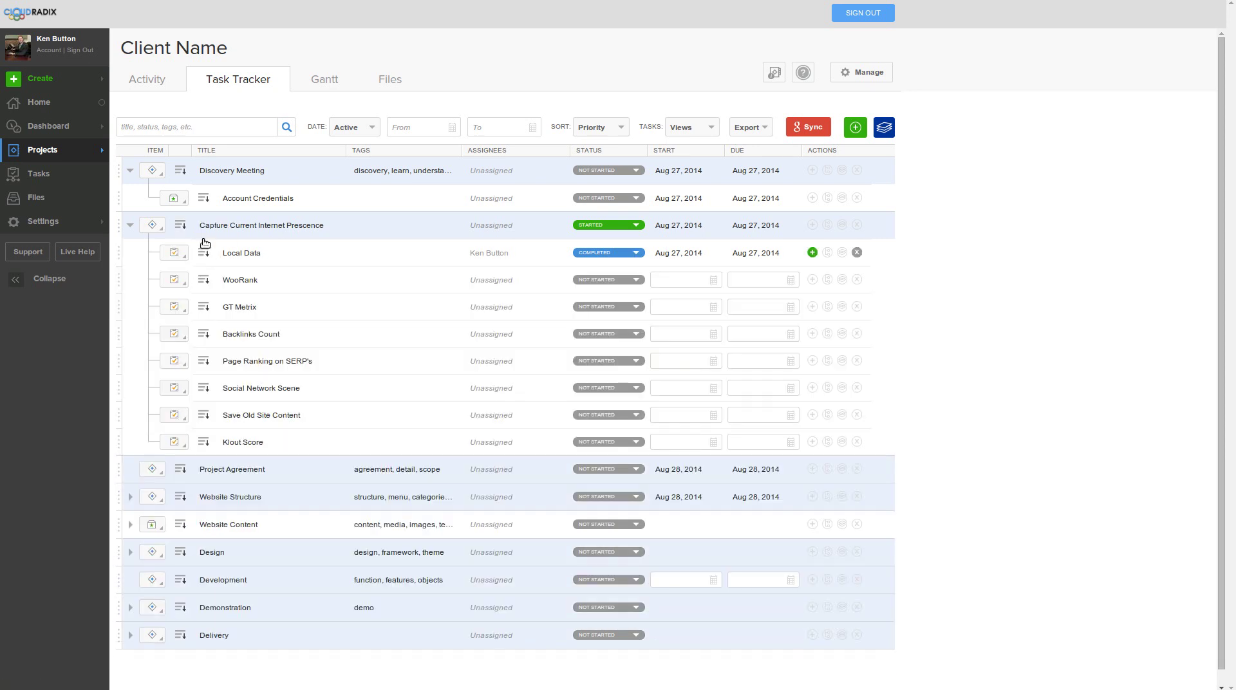
click(155, 79)
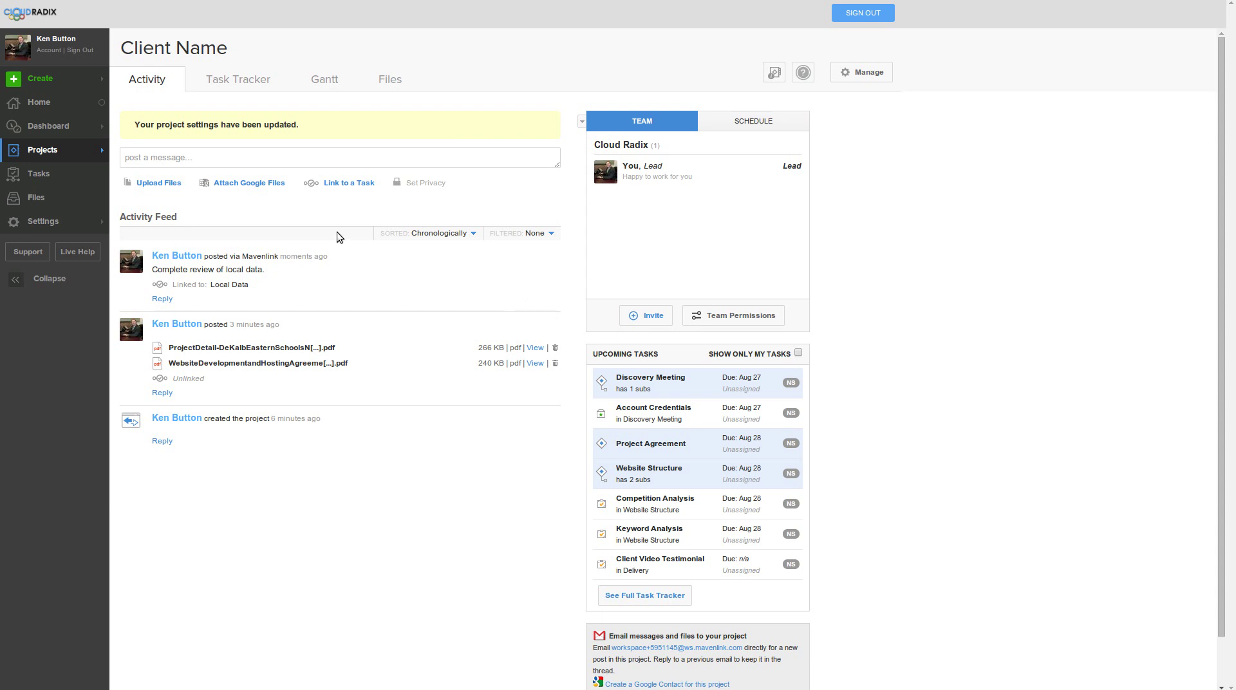
Return to the task tracker, expand every milestone and deliverable from Discovery Meeting to Delivery, and review their subtasks.
click(245, 88)
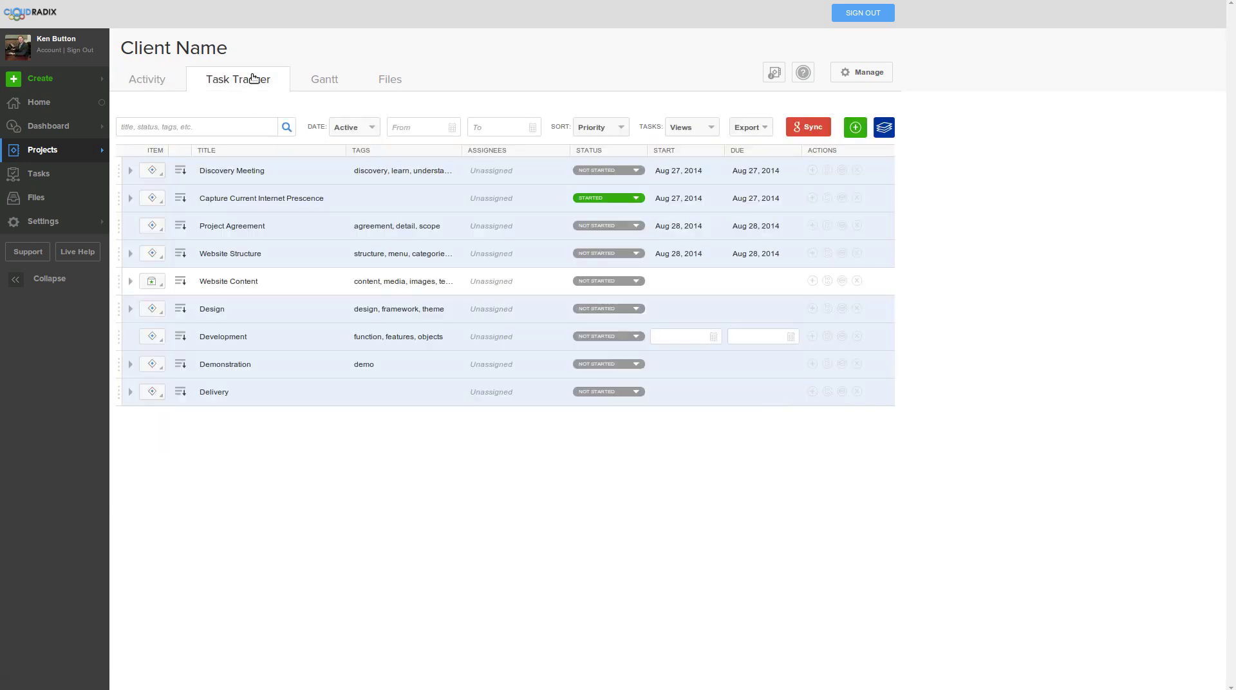
click(130, 171)
click(130, 225)
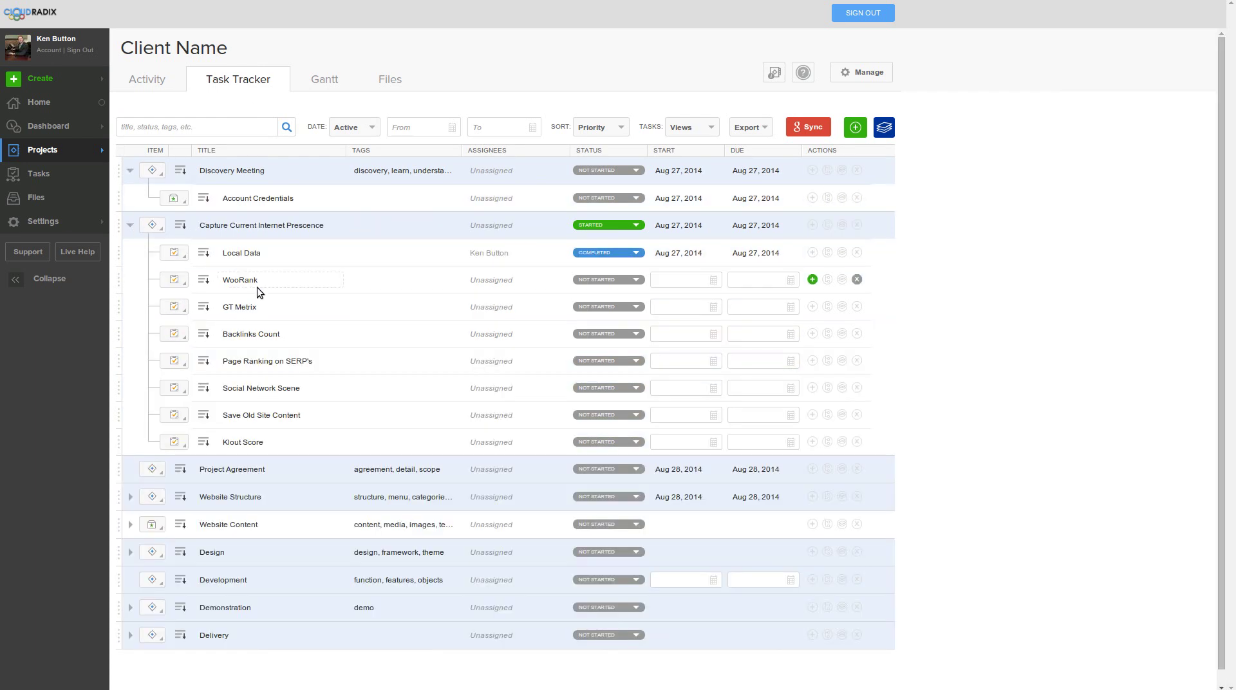
scroll(212, 412, down, 1)
click(130, 482)
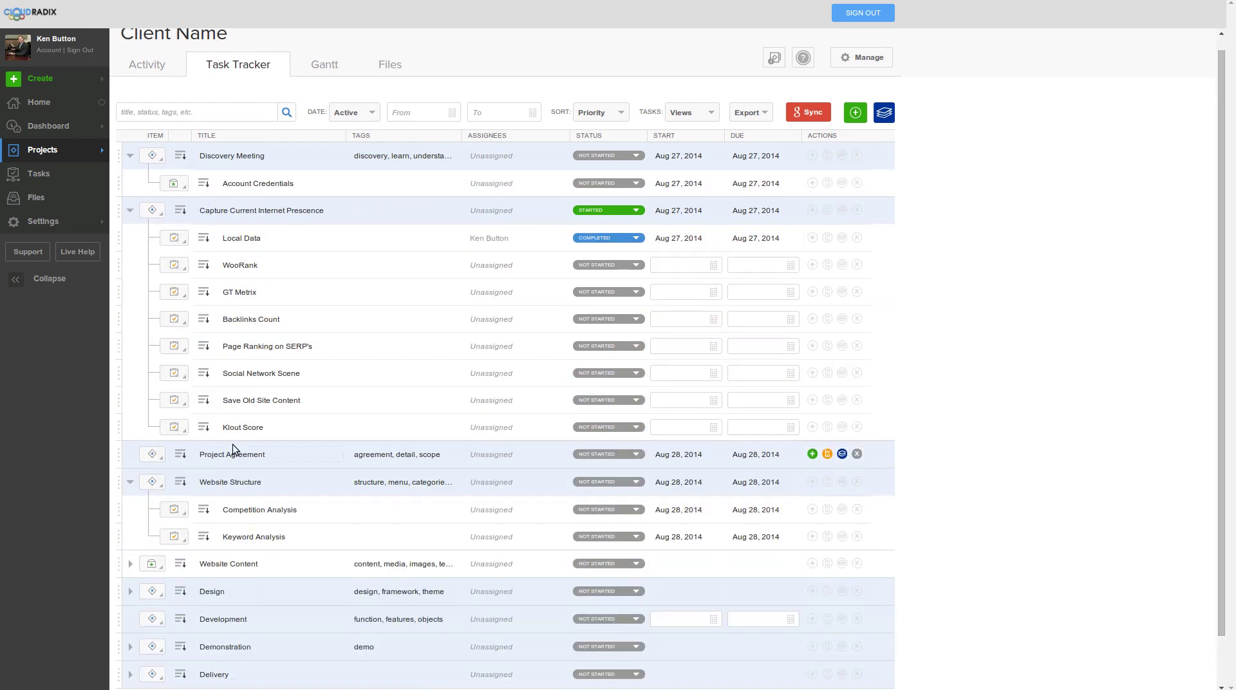
scroll(238, 439, down, 1)
click(130, 509)
scroll(215, 438, down, 1)
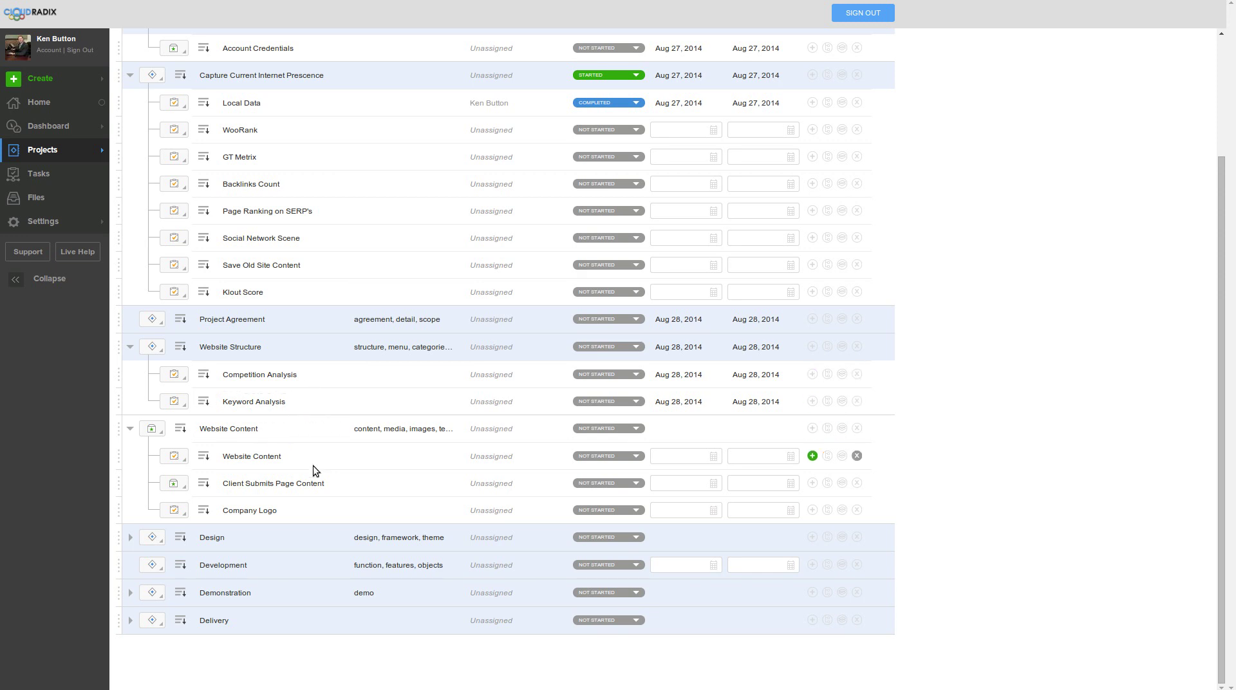
click(131, 537)
scroll(193, 495, down, 2)
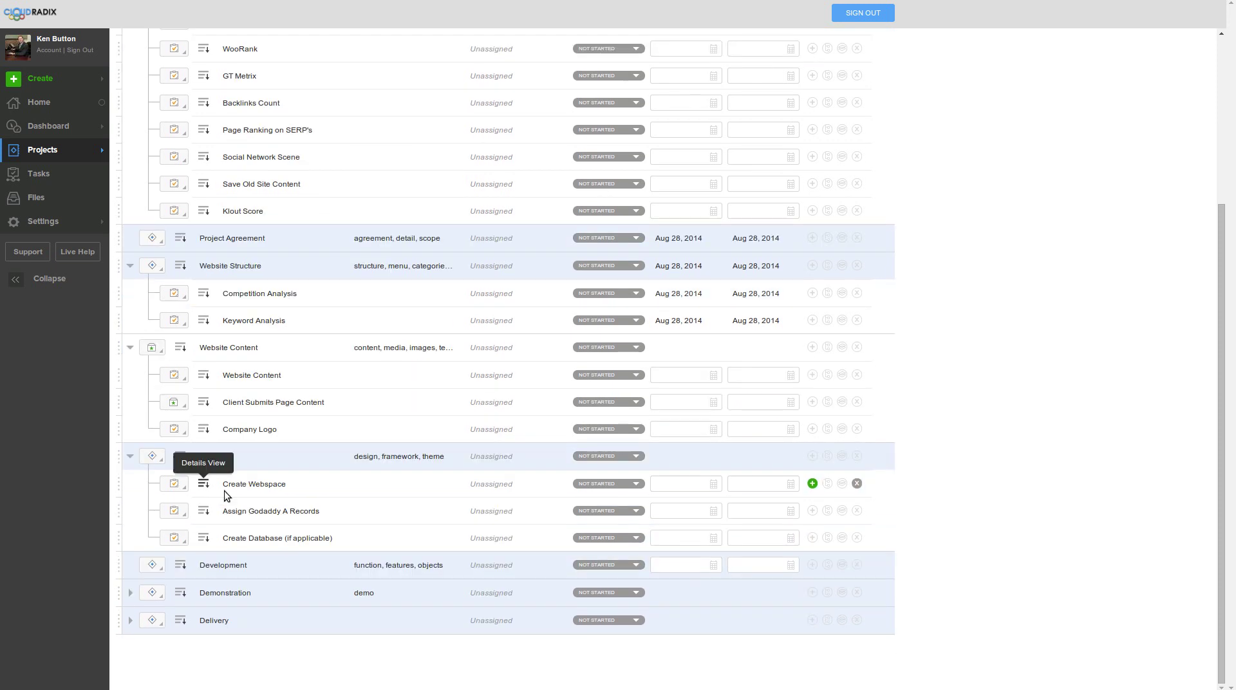
click(130, 592)
scroll(260, 508, down, 2)
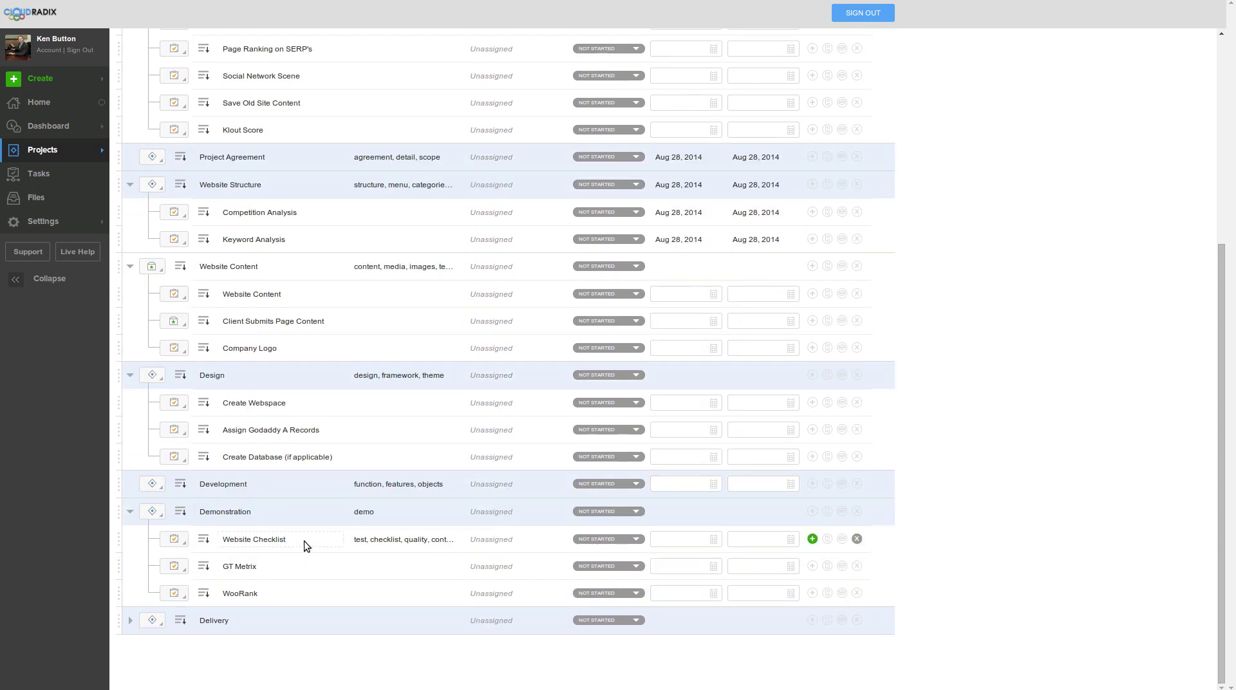
click(130, 621)
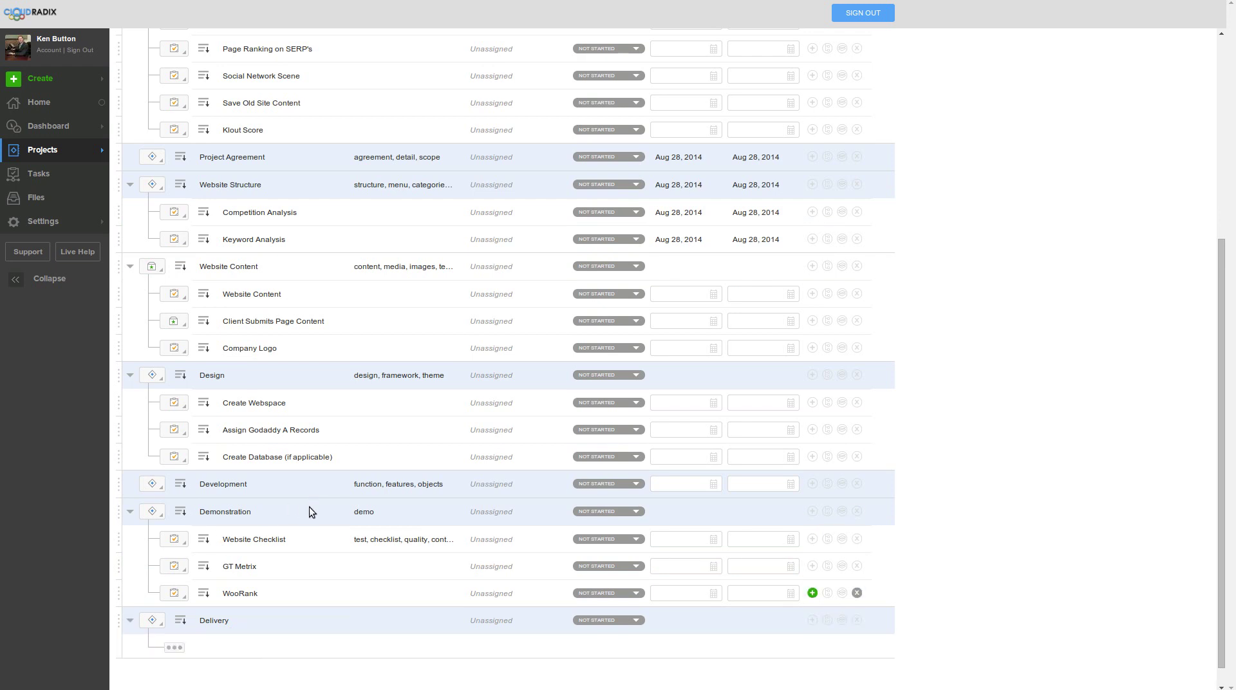
scroll(309, 506, down, 3)
scroll(384, 531, up, 3)
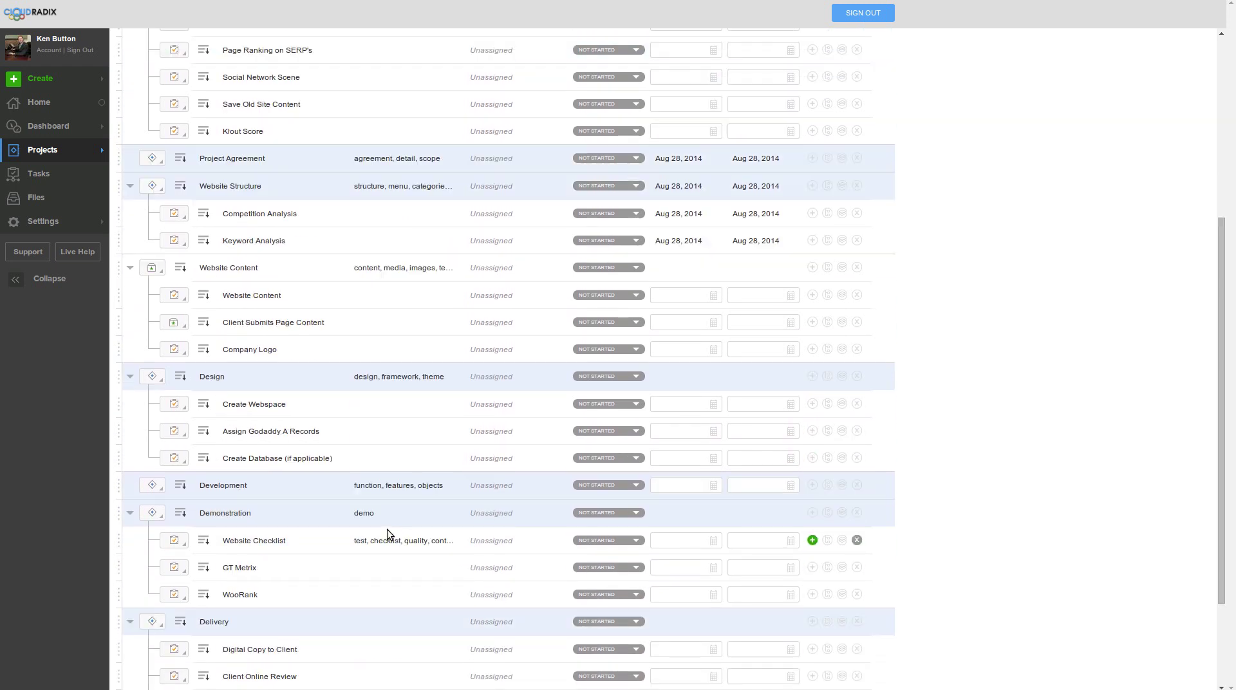
scroll(387, 527, up, 5)
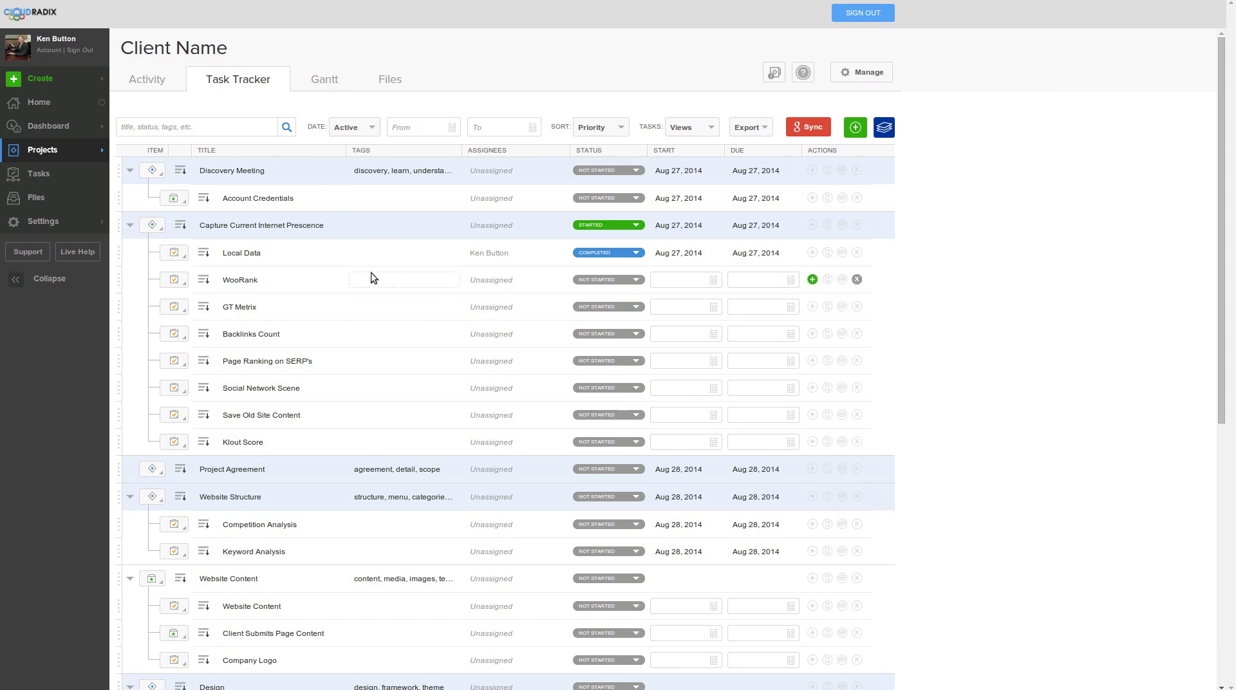
Examine the inline assignee, tags, item type and title options of the WooRank task.
click(491, 280)
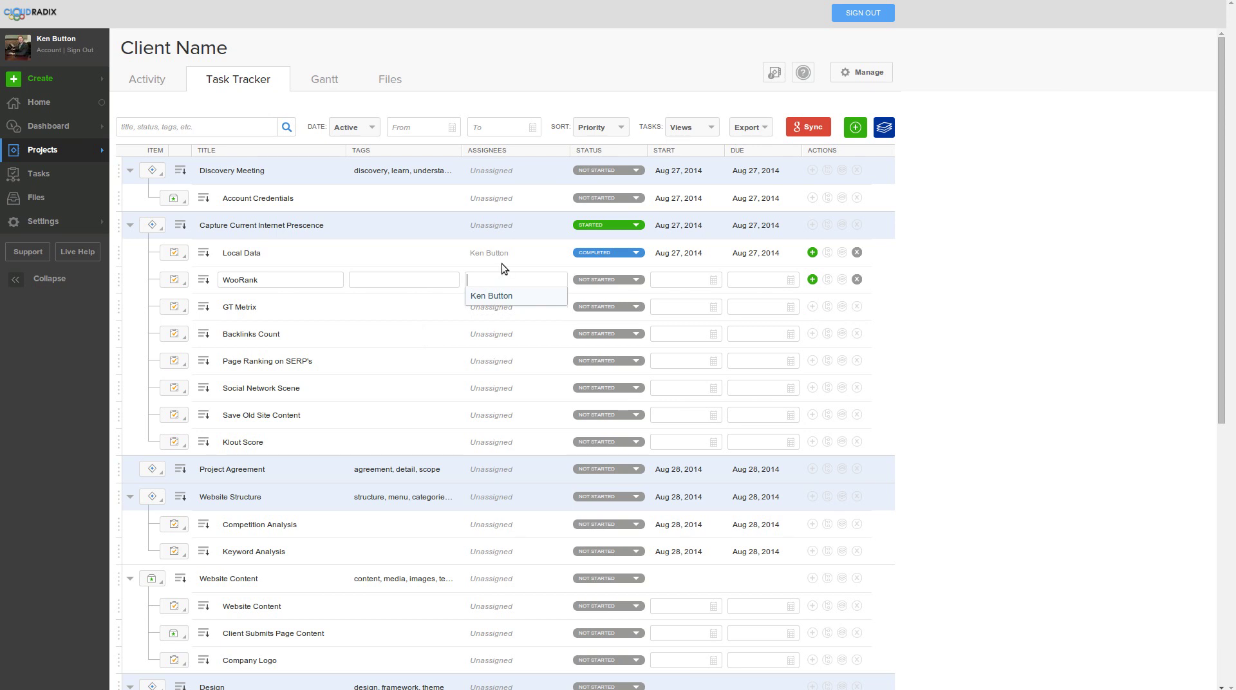
click(379, 278)
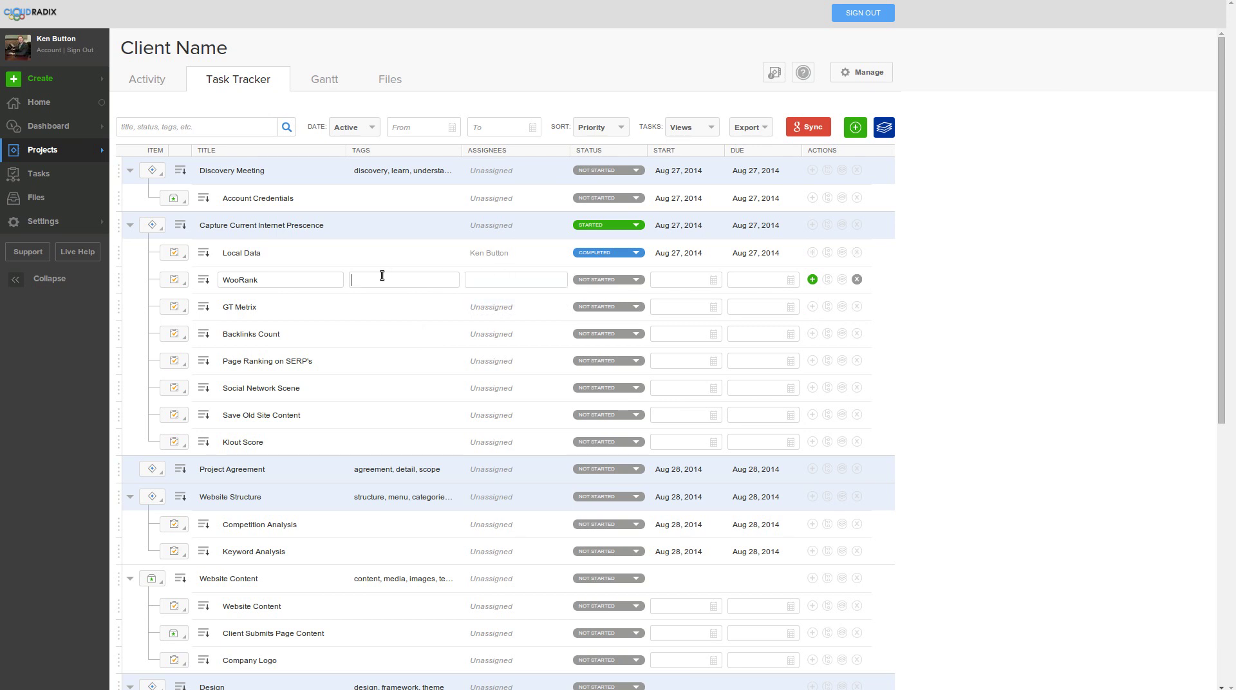
click(177, 283)
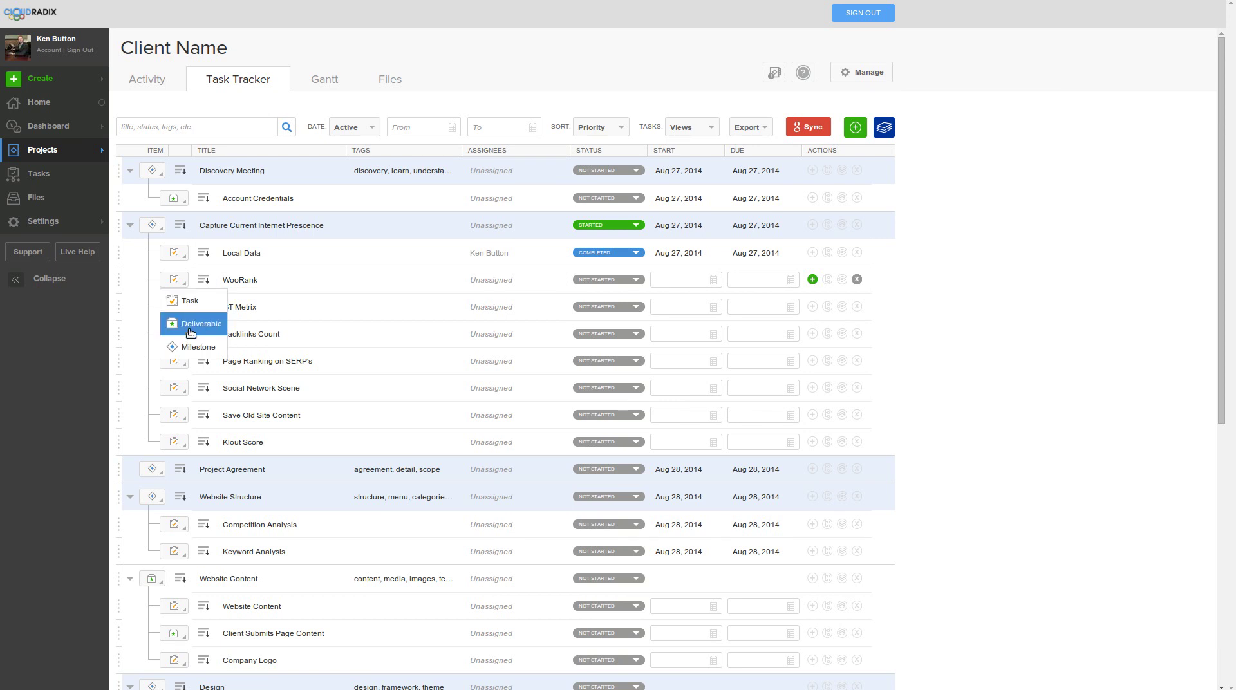
click(236, 279)
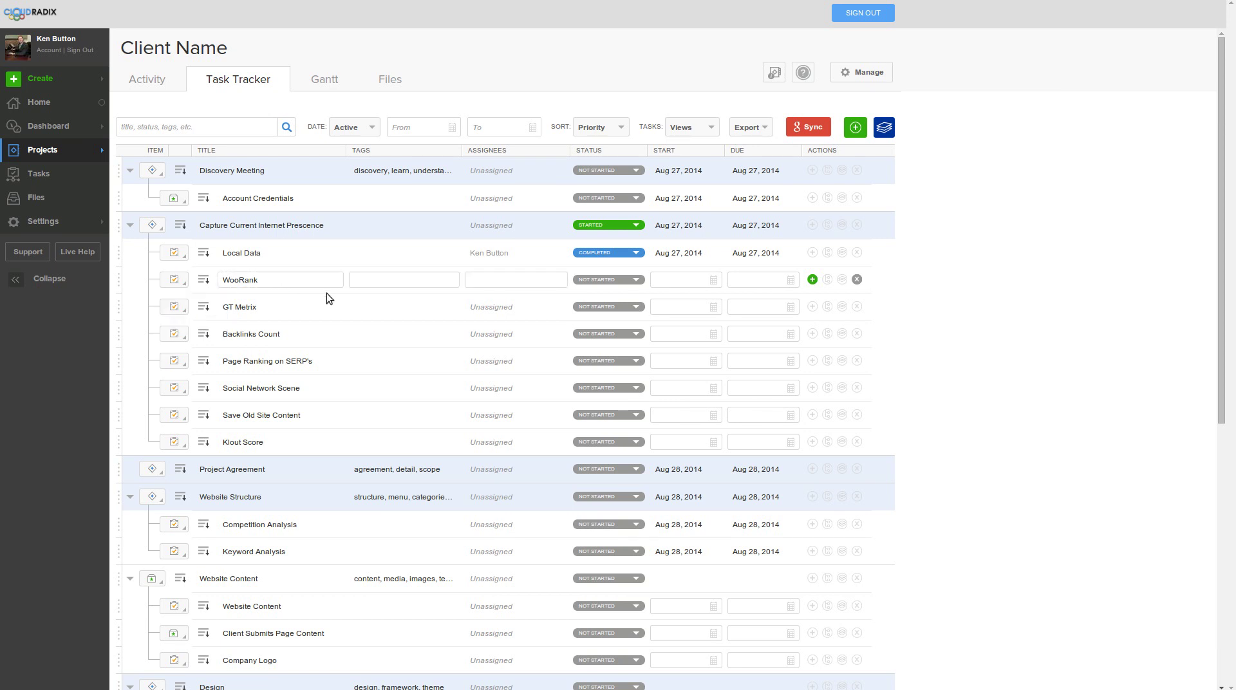
Add a new item below the Klout Score task and collapse the Capture Current Internet Prescence milestone.
click(812, 442)
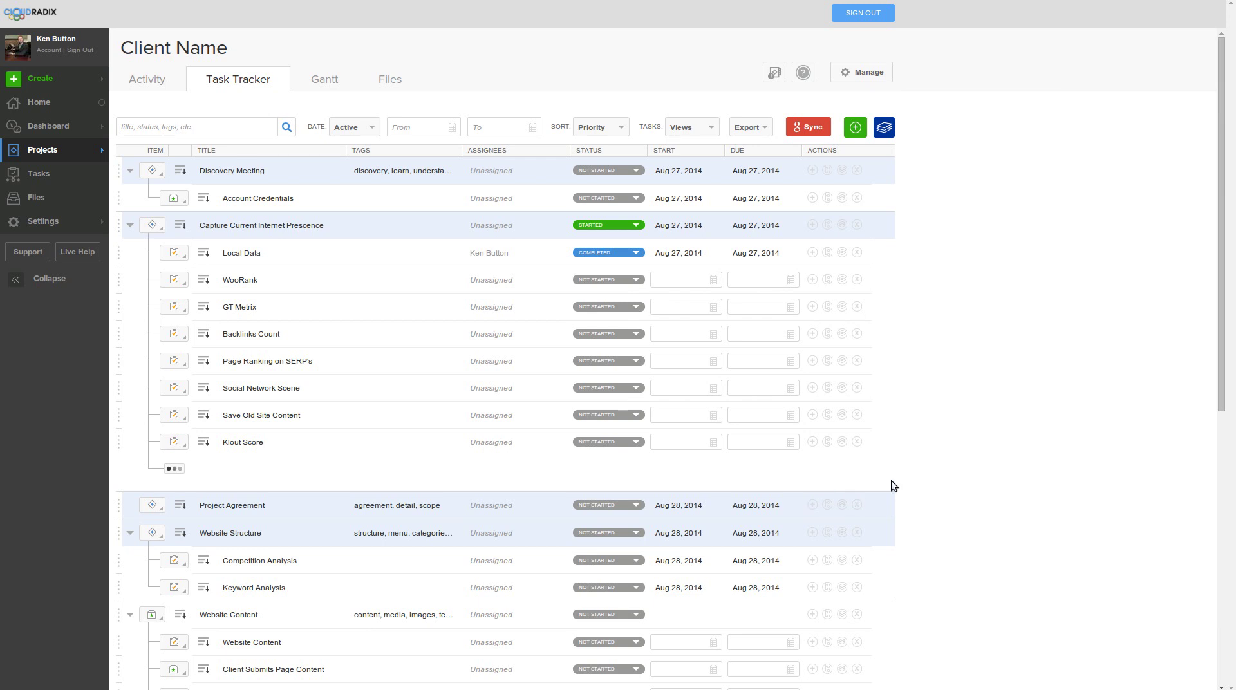
click(130, 225)
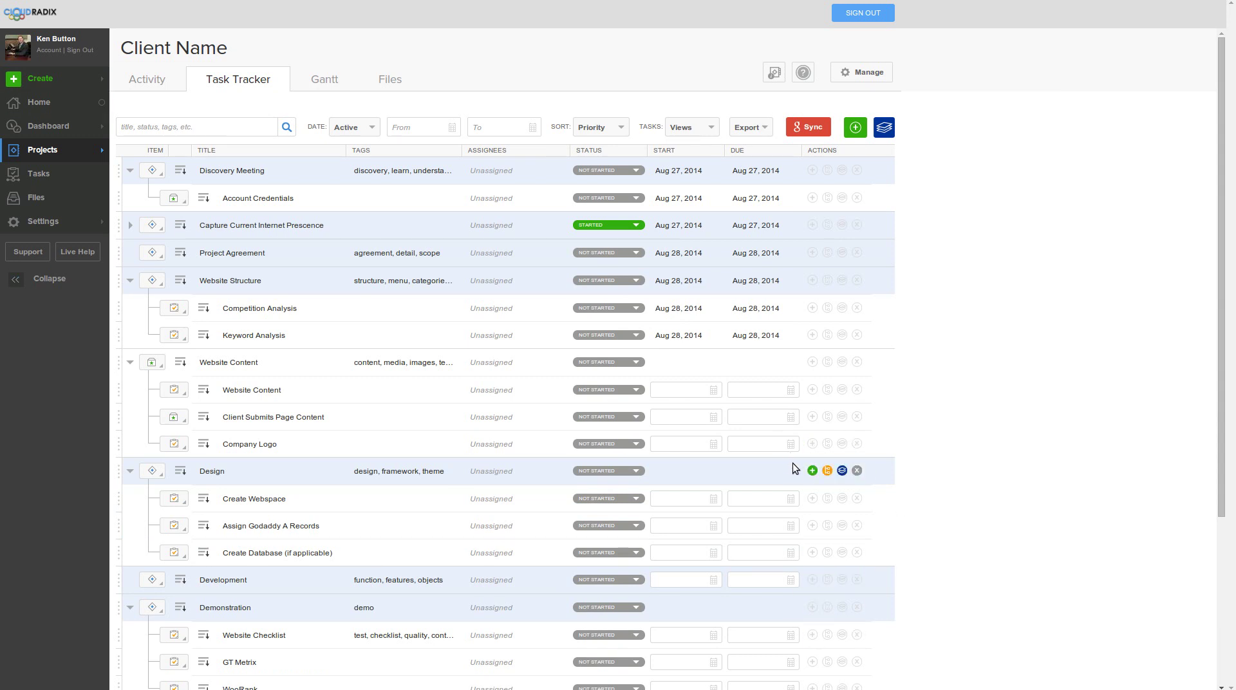
View the project's Gantt chart with all tasks collapsed to their top-level items, and return to the task tracker.
click(324, 83)
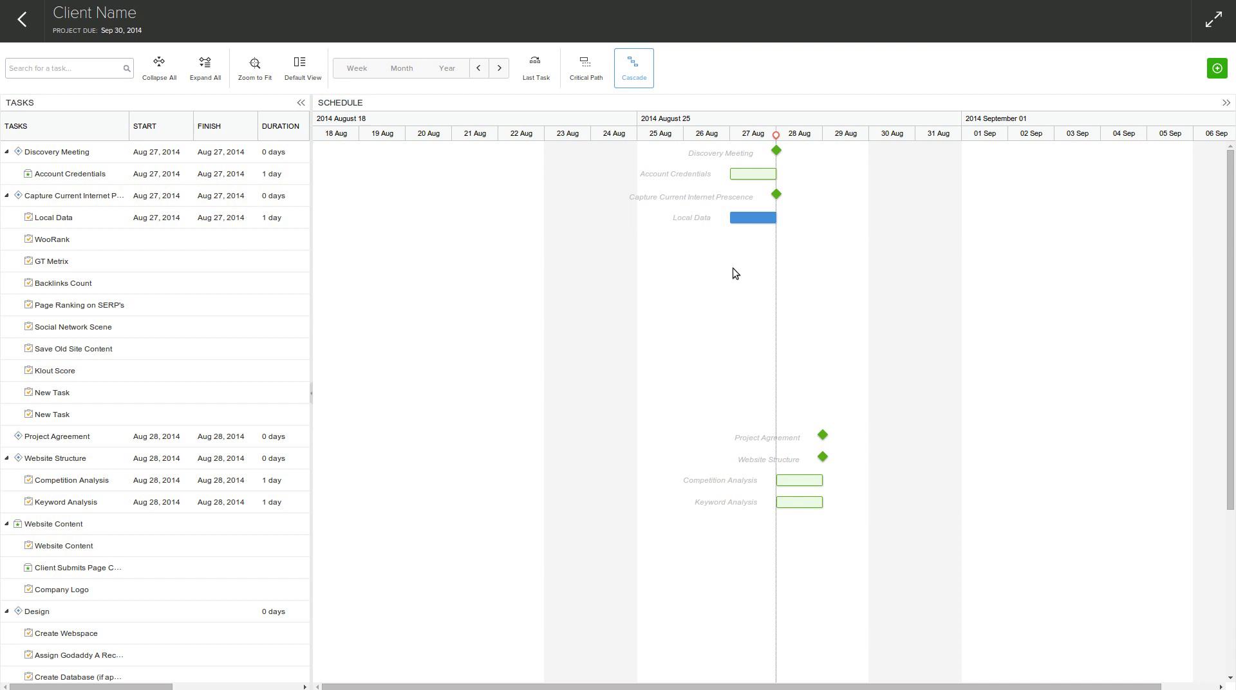
click(165, 75)
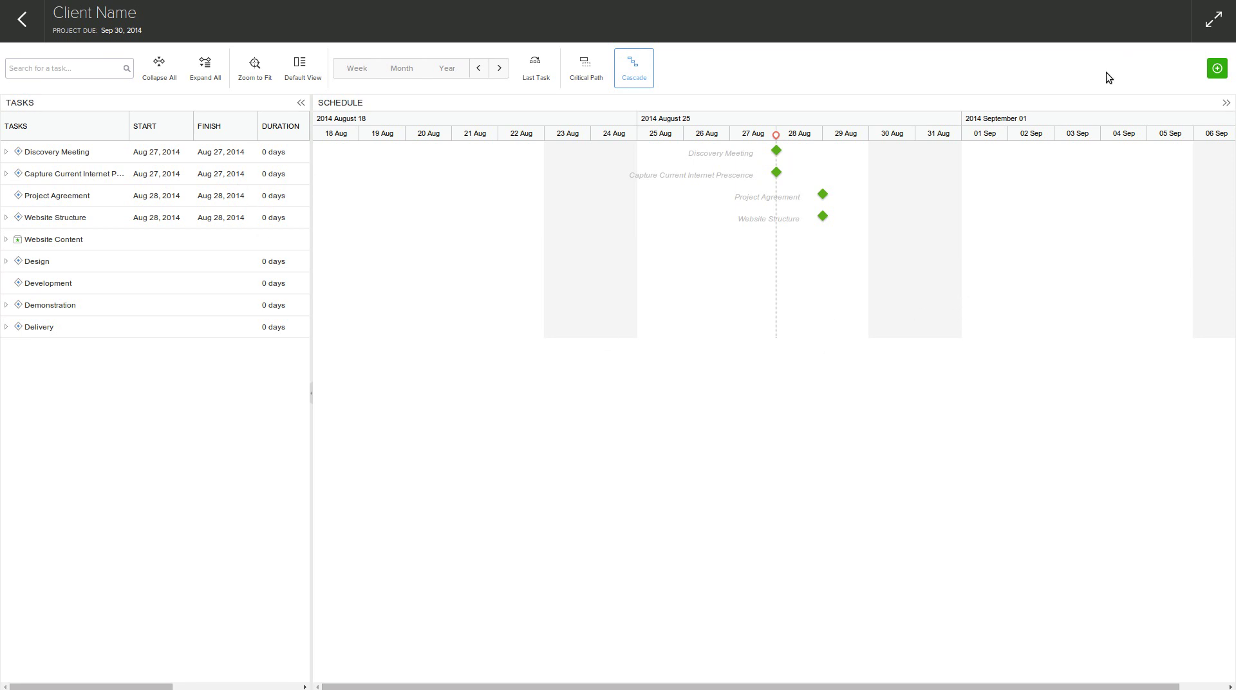
key(F11)
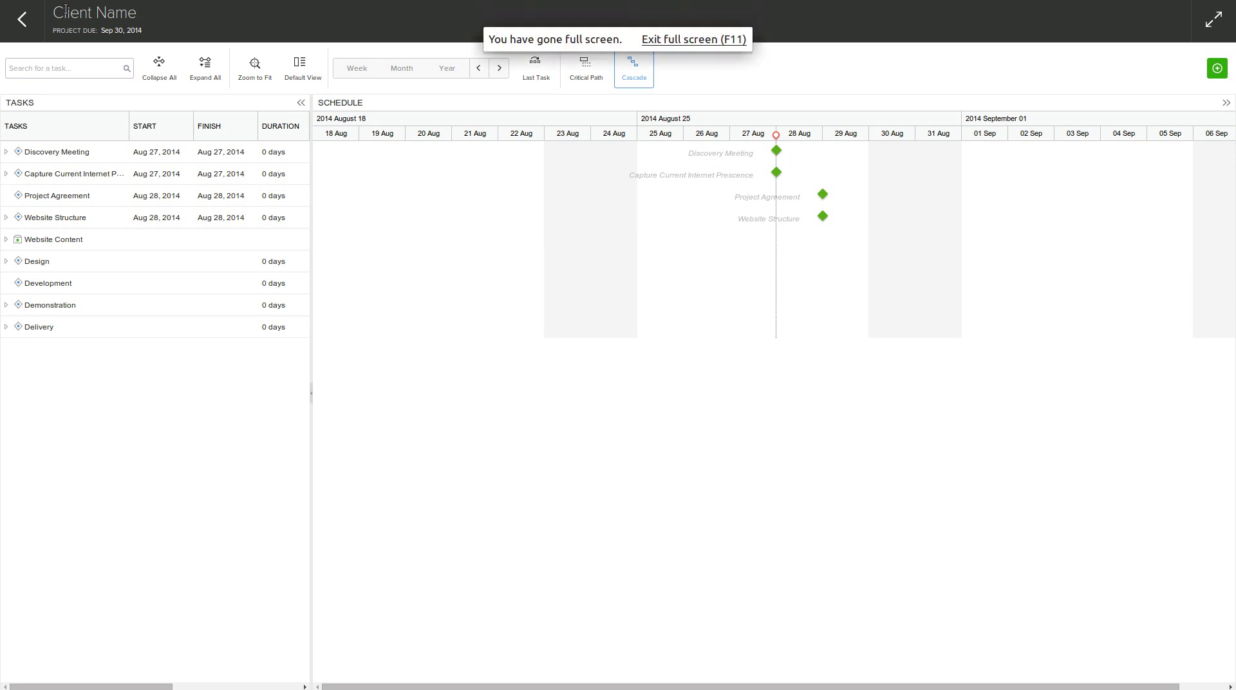
click(43, 12)
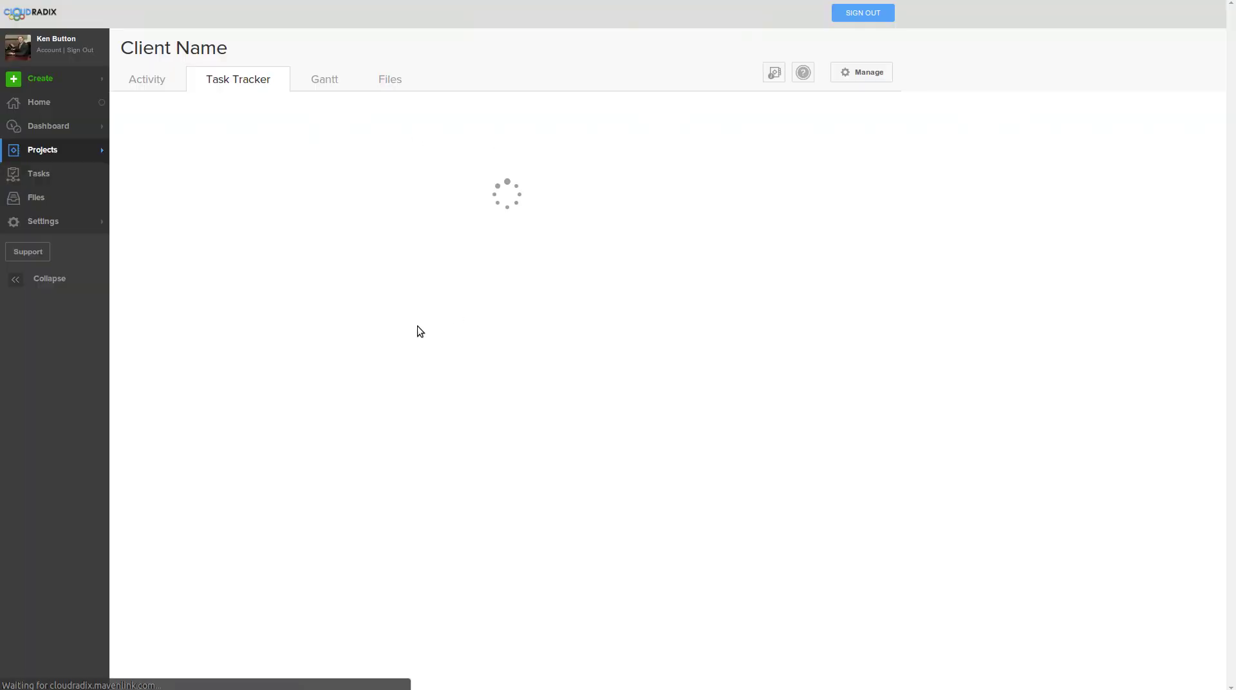
Search the project's files for "project" and clear the search.
click(393, 81)
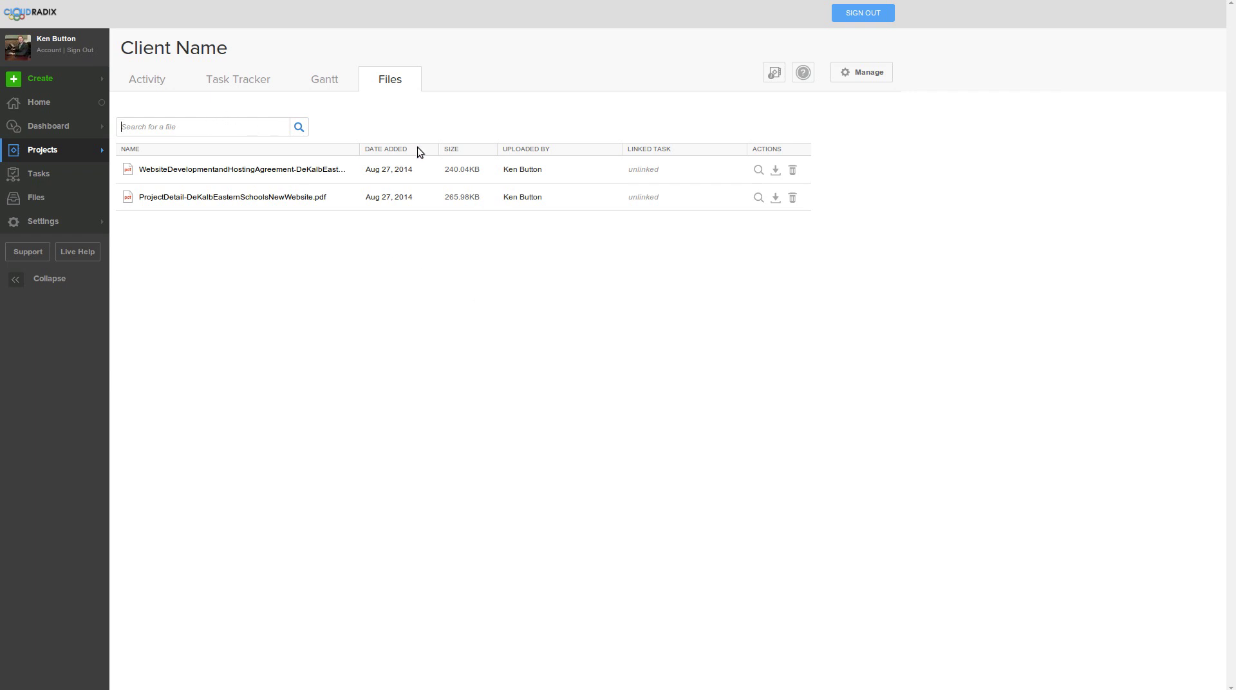
text(project)
key(Return)
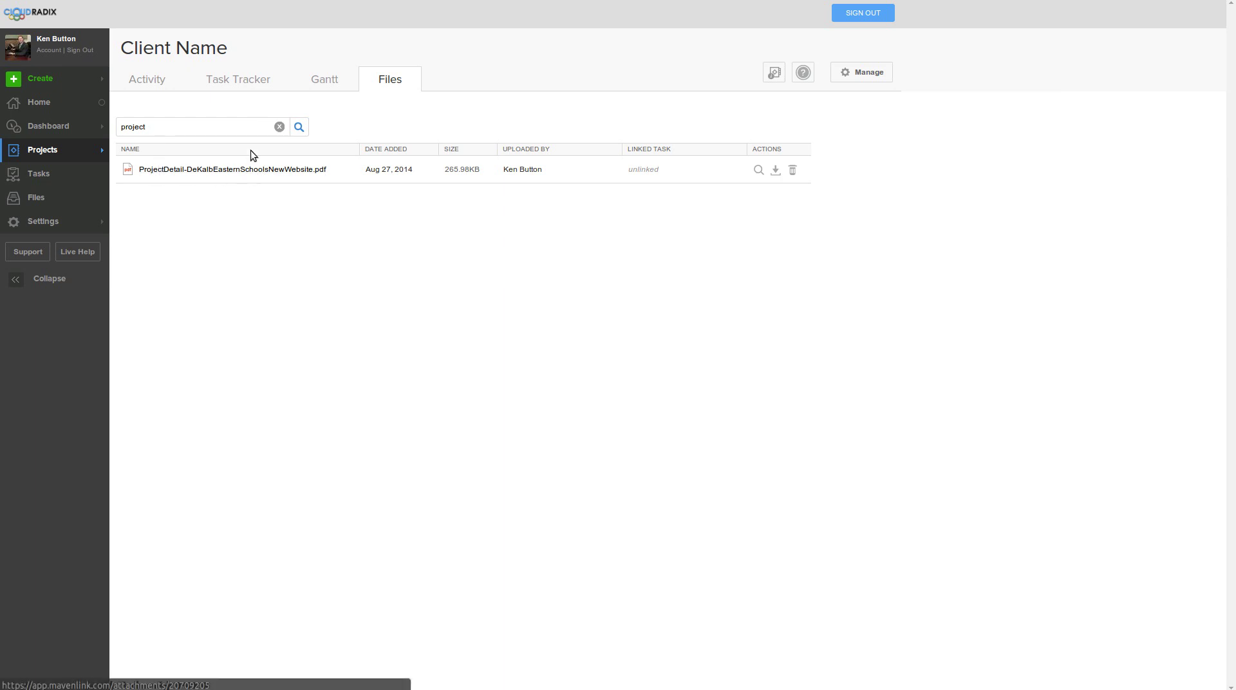
click(280, 127)
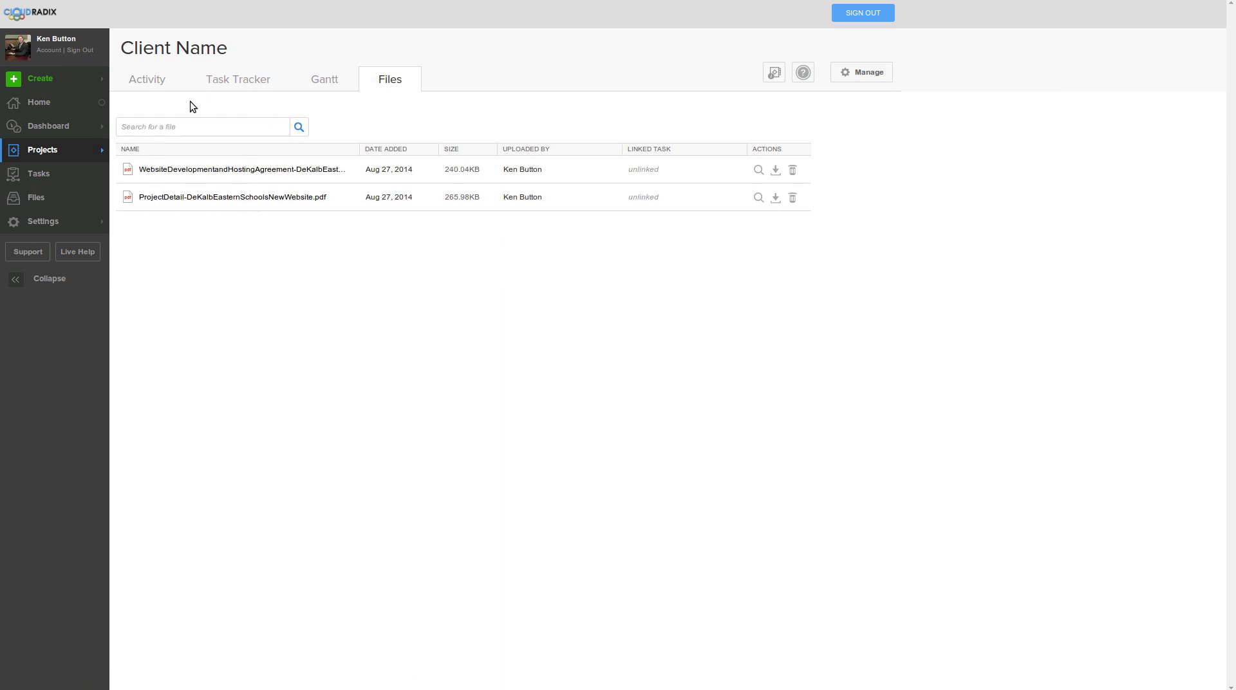
Reply to the Local Data post in the project's activity feed with "This email response would go here.".
click(157, 85)
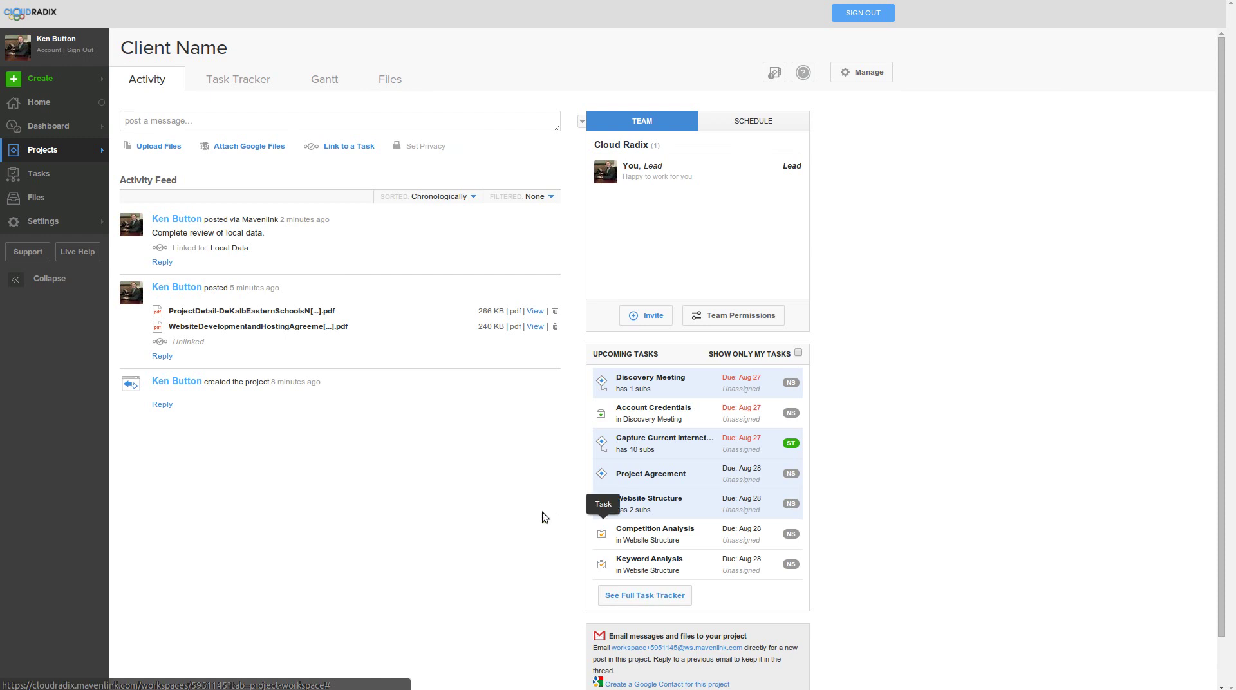
scroll(476, 359, down, 2)
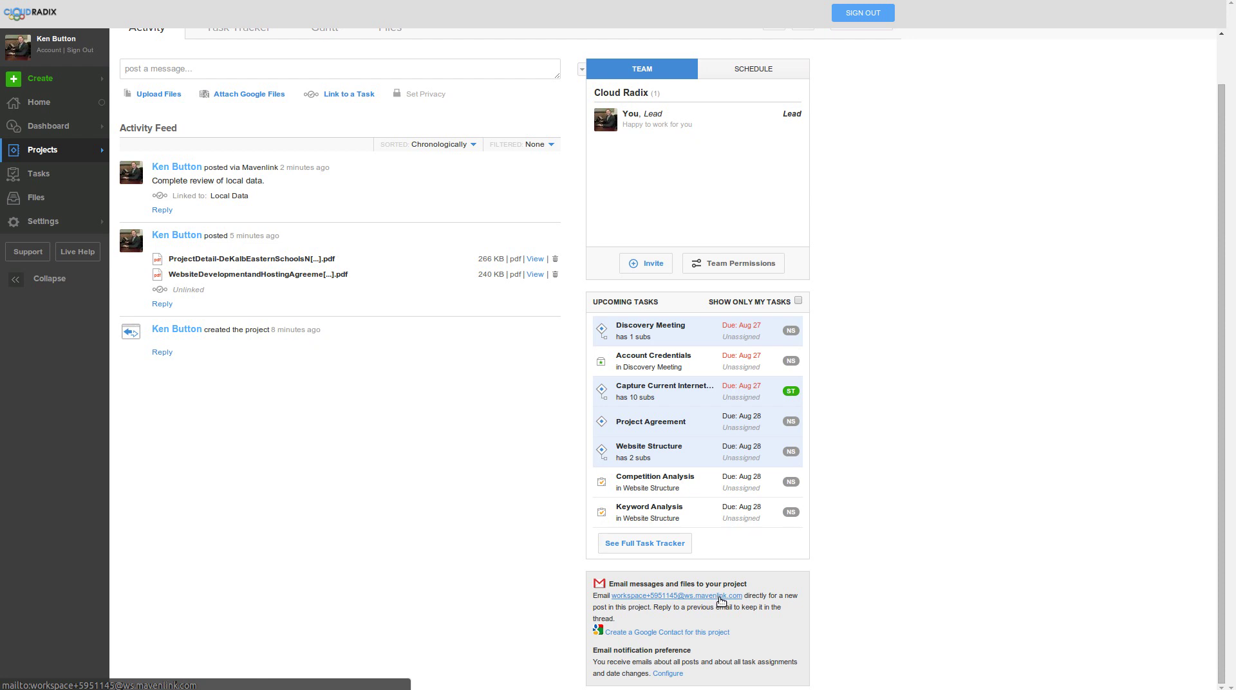
scroll(720, 601, up, 1)
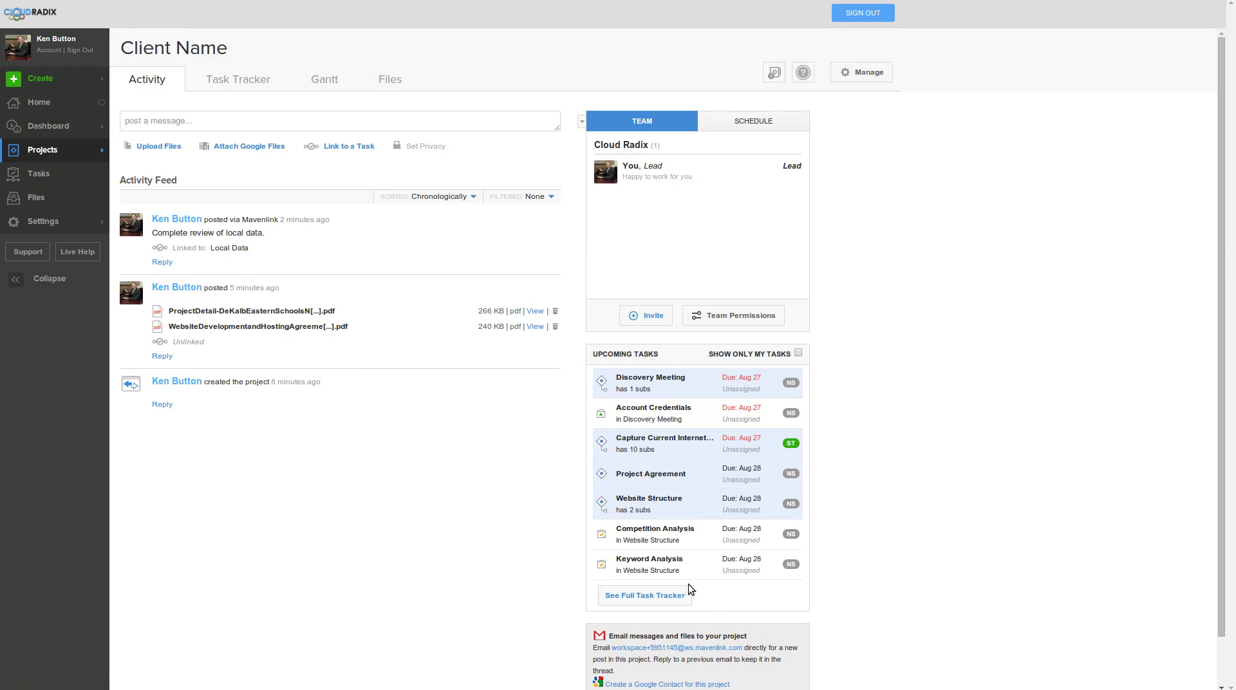
scroll(744, 611, down, 1)
scroll(683, 612, up, 1)
click(162, 263)
text(Thi)
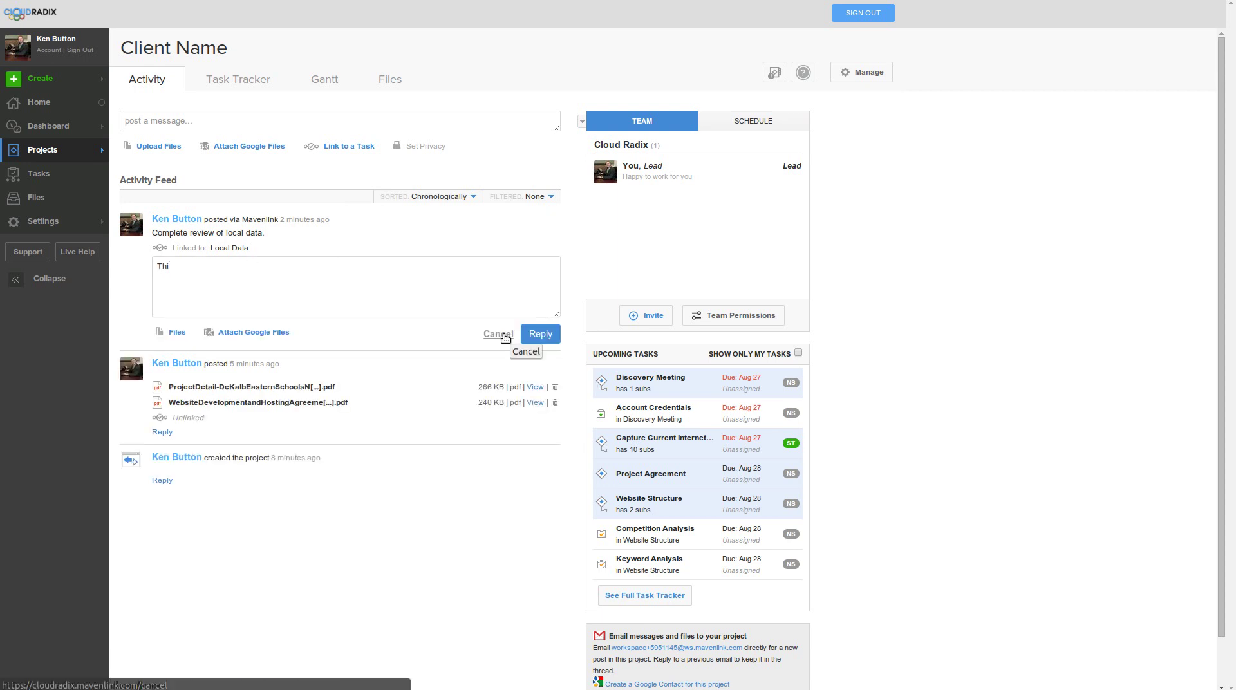
text(s email response would go here)
click(557, 335)
Copy the project's email address used for sending messages and files to the project.
scroll(757, 595, down, 2)
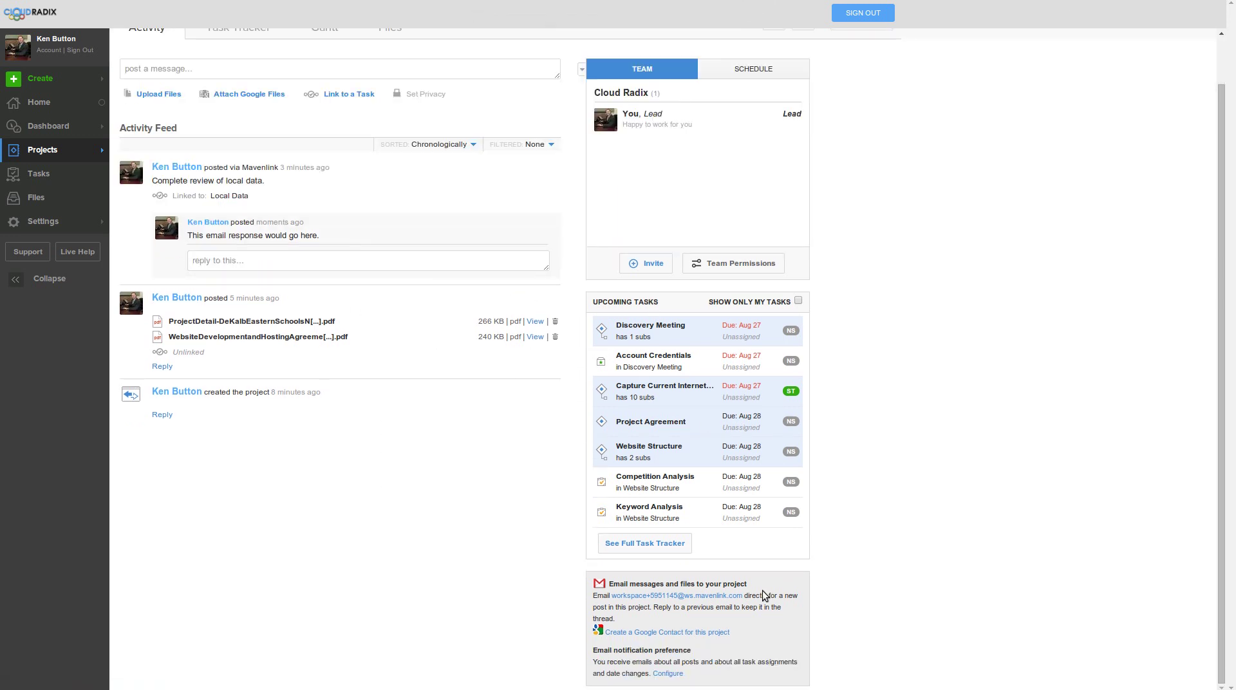
right_click(713, 595)
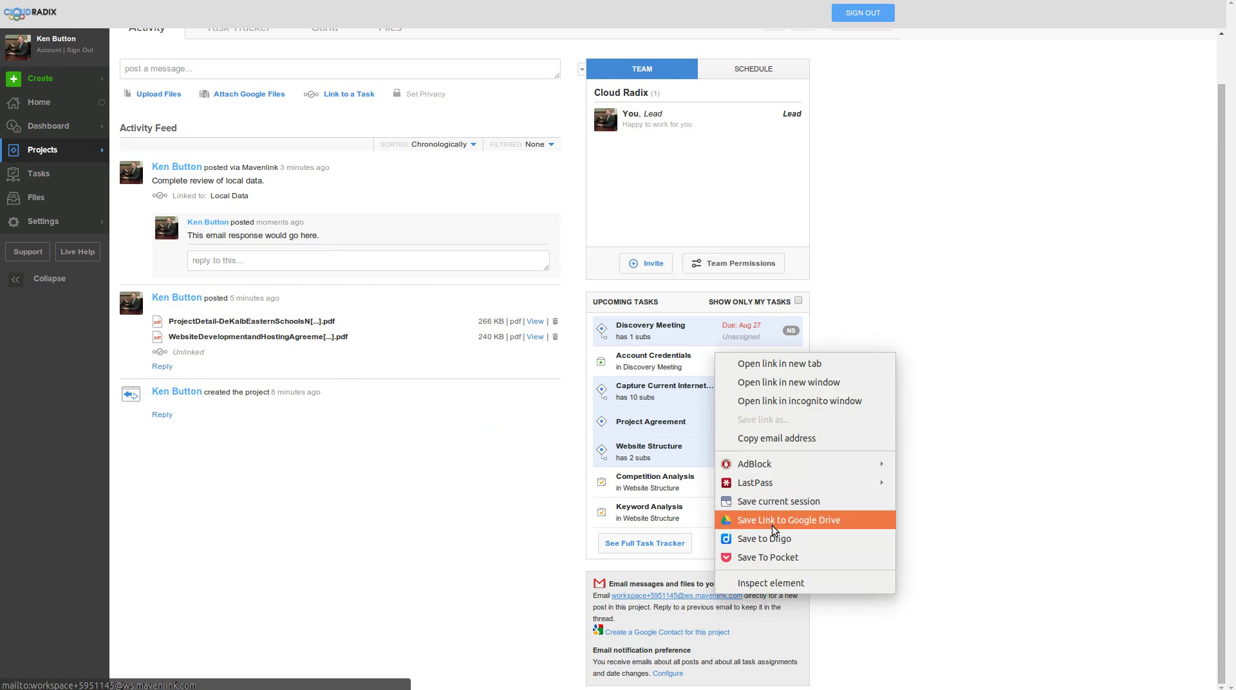
click(790, 442)
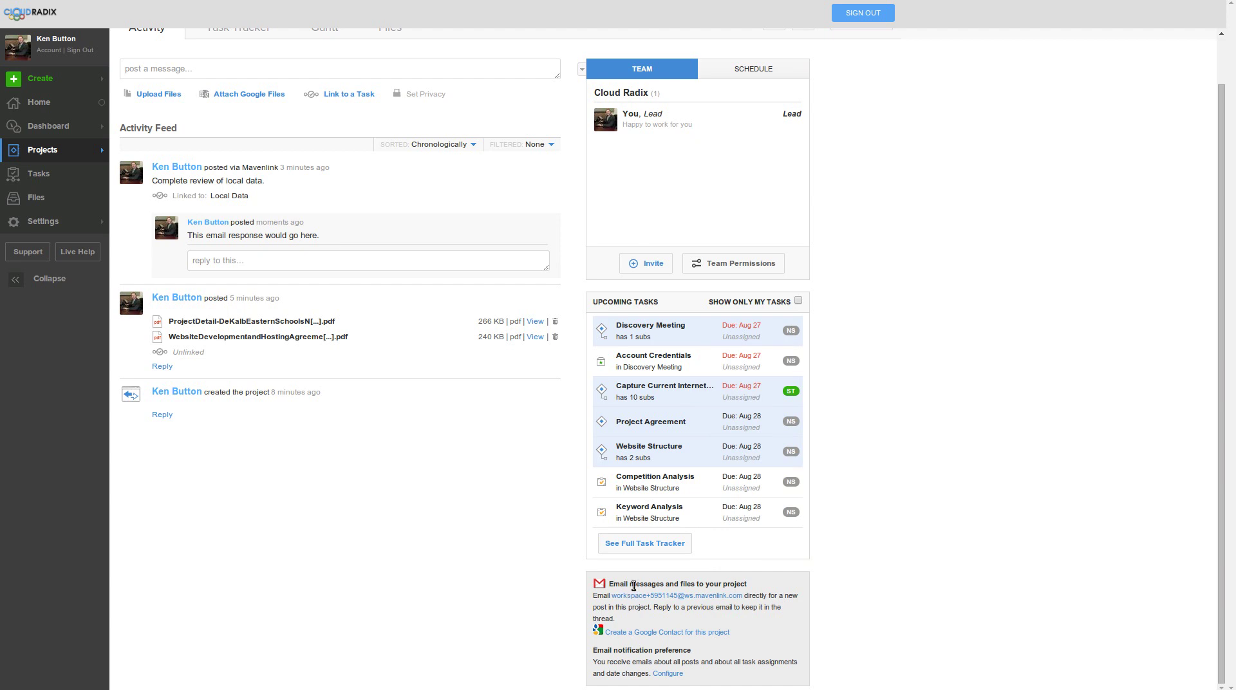
Check the project's file list and return to the activity feed.
scroll(560, 574, up, 1)
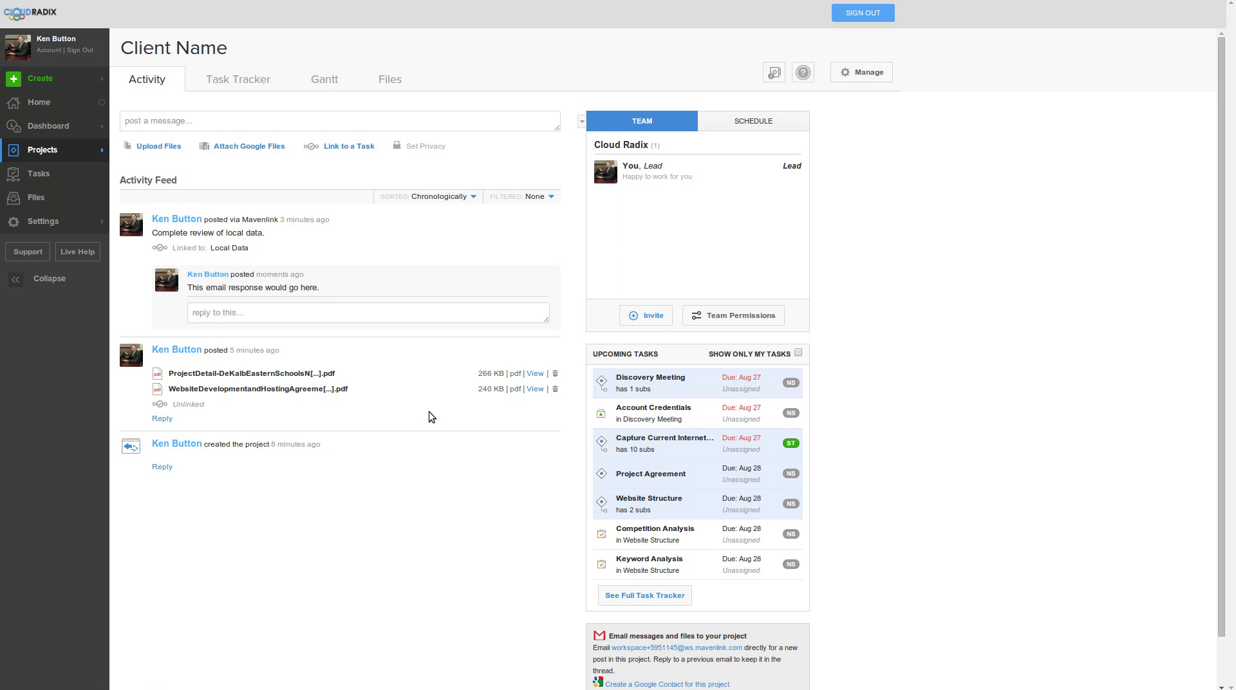
click(405, 78)
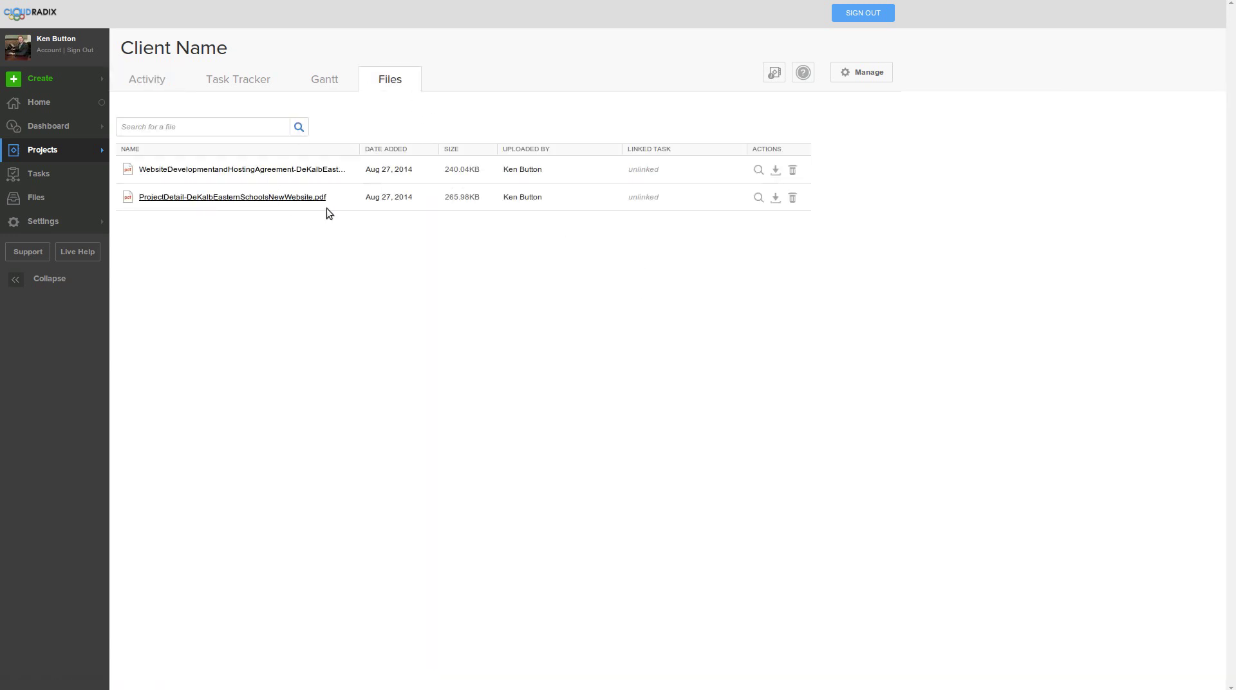
click(153, 82)
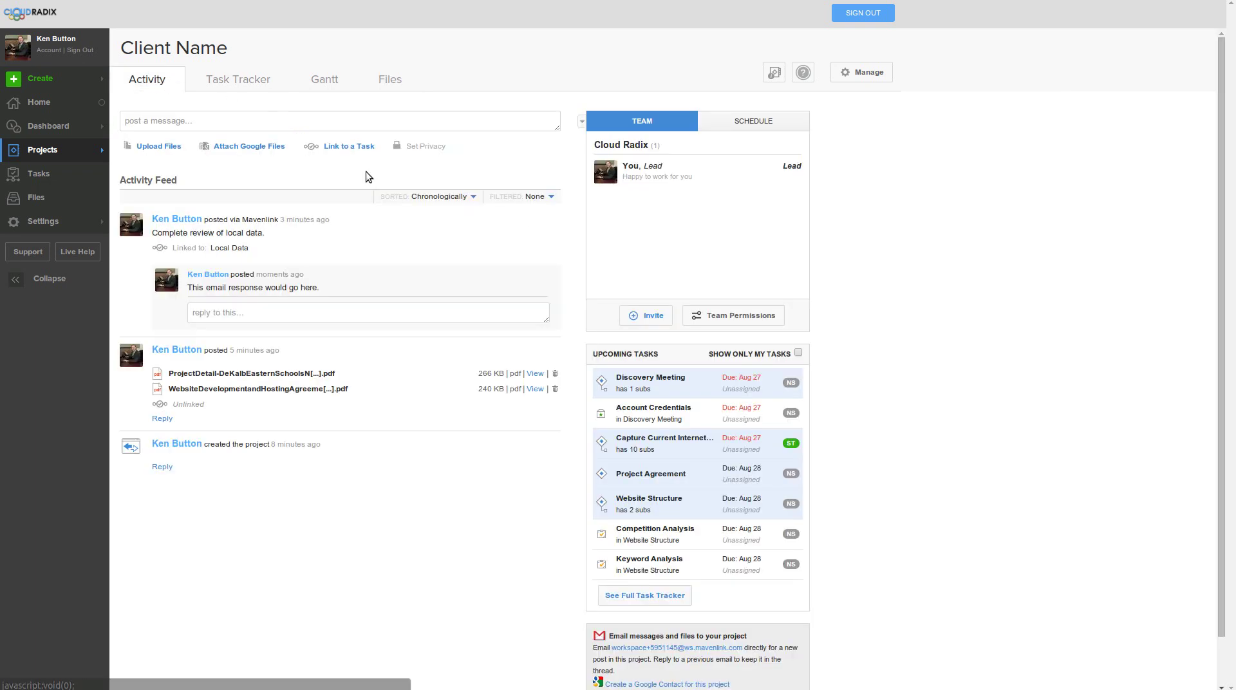